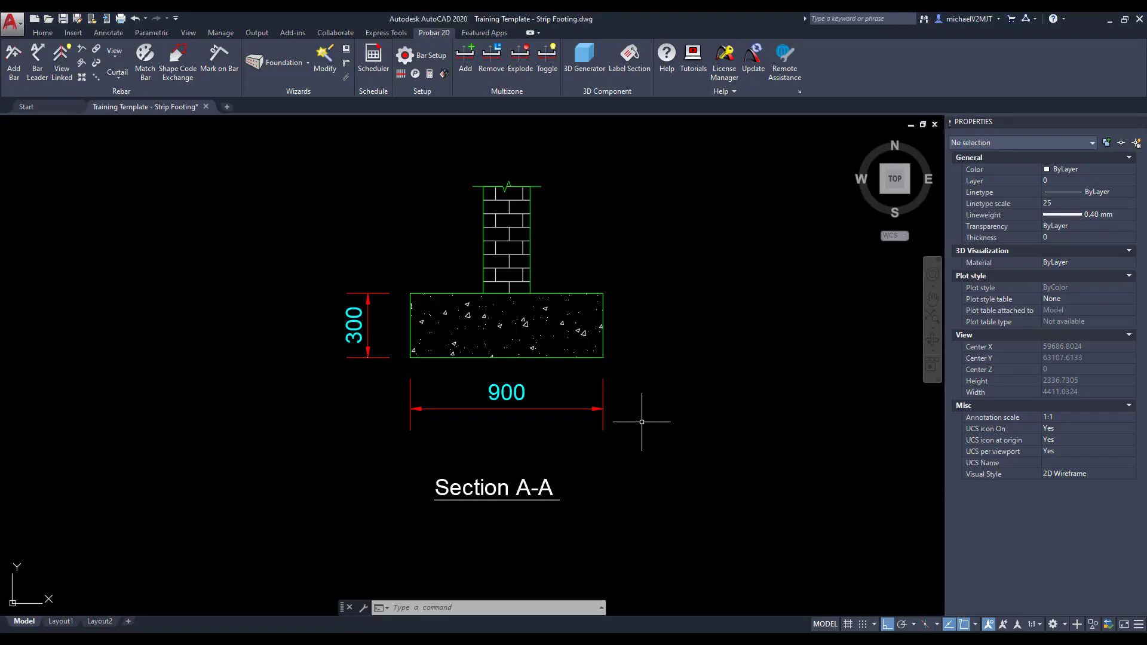
# Zoom to extents and centre the full foundation layout with its centrelines in view.
pyautogui.moveTo(642, 422)
pyautogui.mouseDown(button='middle')
pyautogui.moveTo(636, 433)
pyautogui.moveTo(649, 429)
pyautogui.mouseUp(button='middle')
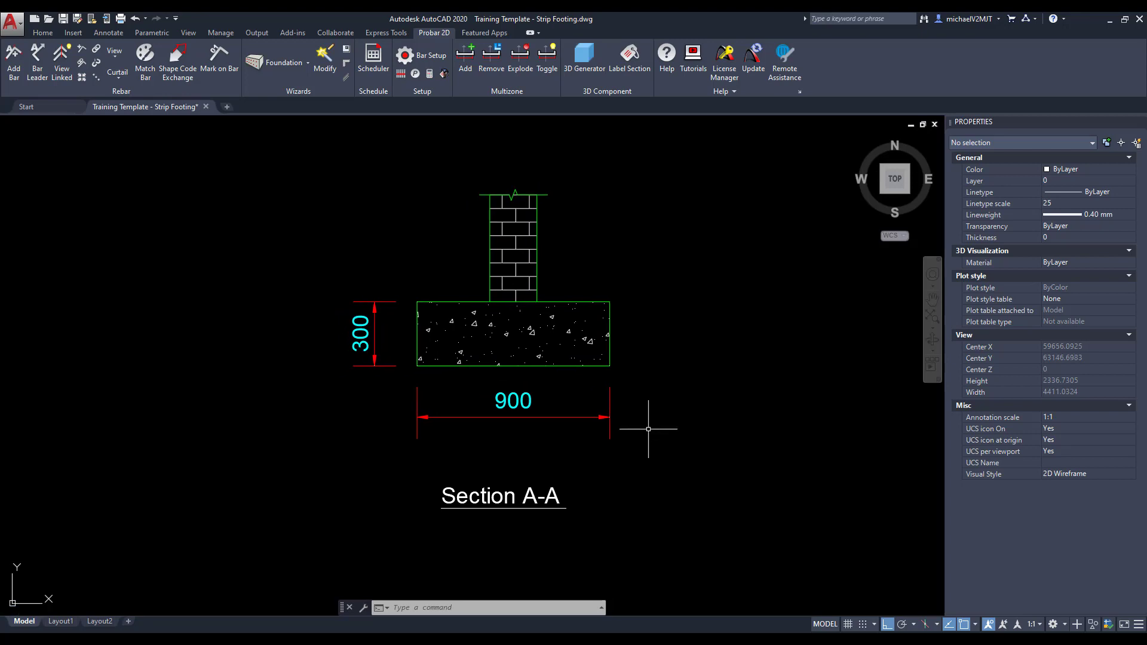
pyautogui.middleClick(648, 429)
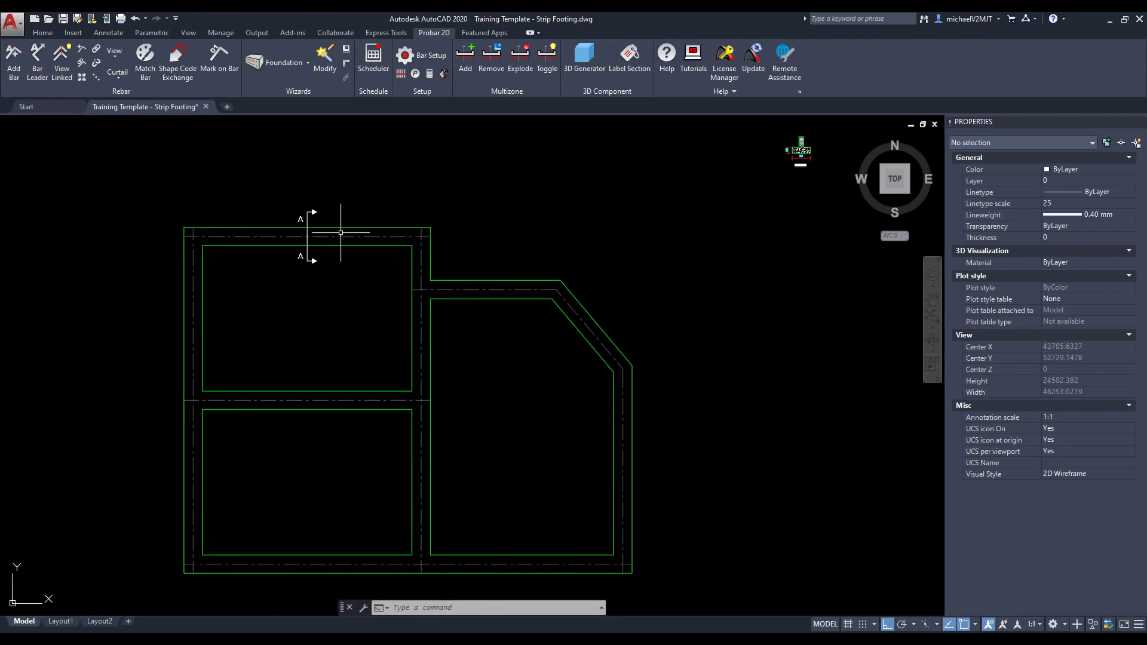
pyautogui.scroll(7, 341, 232)
pyautogui.scroll(-7, 303, 231)
pyautogui.moveTo(394, 328)
pyautogui.mouseDown(button='middle')
pyautogui.moveTo(371, 312)
pyautogui.moveTo(399, 264)
pyautogui.moveTo(444, 265)
pyautogui.mouseUp(button='middle')
# Start the Foundation wizard with member 'Foundation 01', bar mark 'A1' and bar layer 0.
pyautogui.click(308, 65)
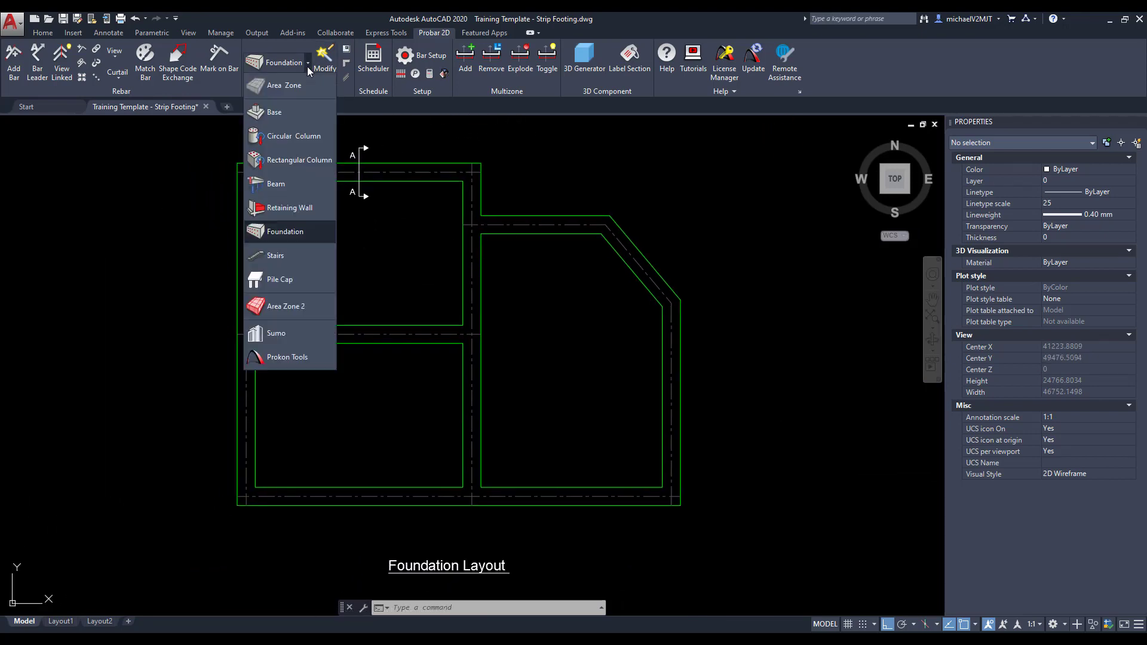
pyautogui.click(296, 232)
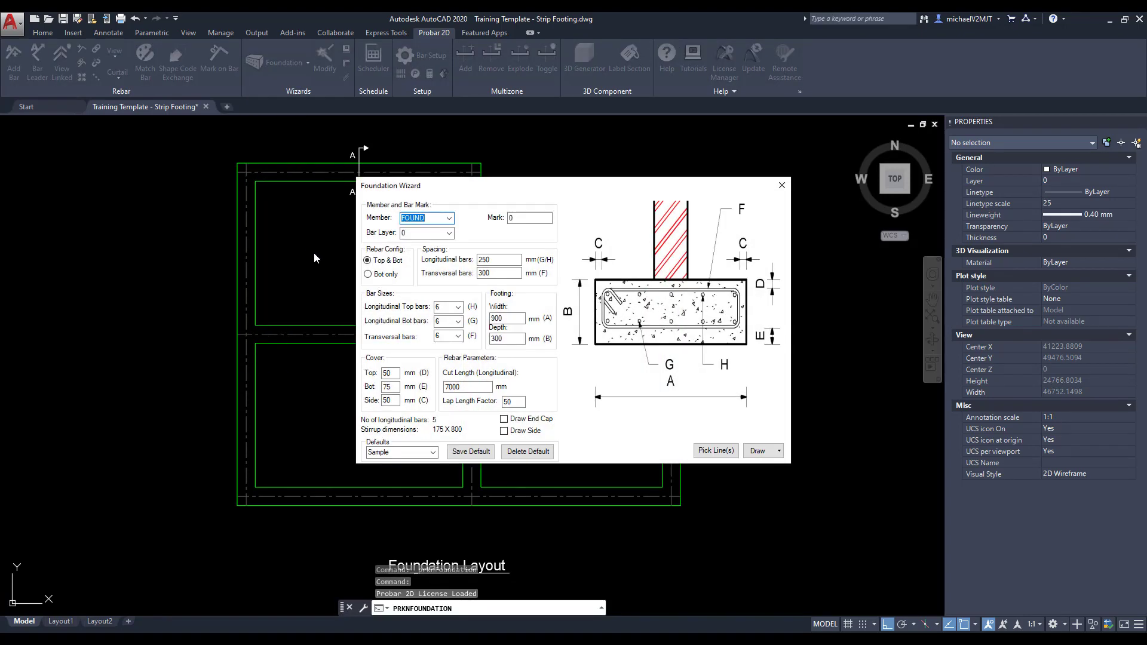
pyautogui.click(435, 217)
pyautogui.write('oundation 01')
pyautogui.doubleClick(522, 218)
pyautogui.press('BackSpace')
pyautogui.click(449, 233)
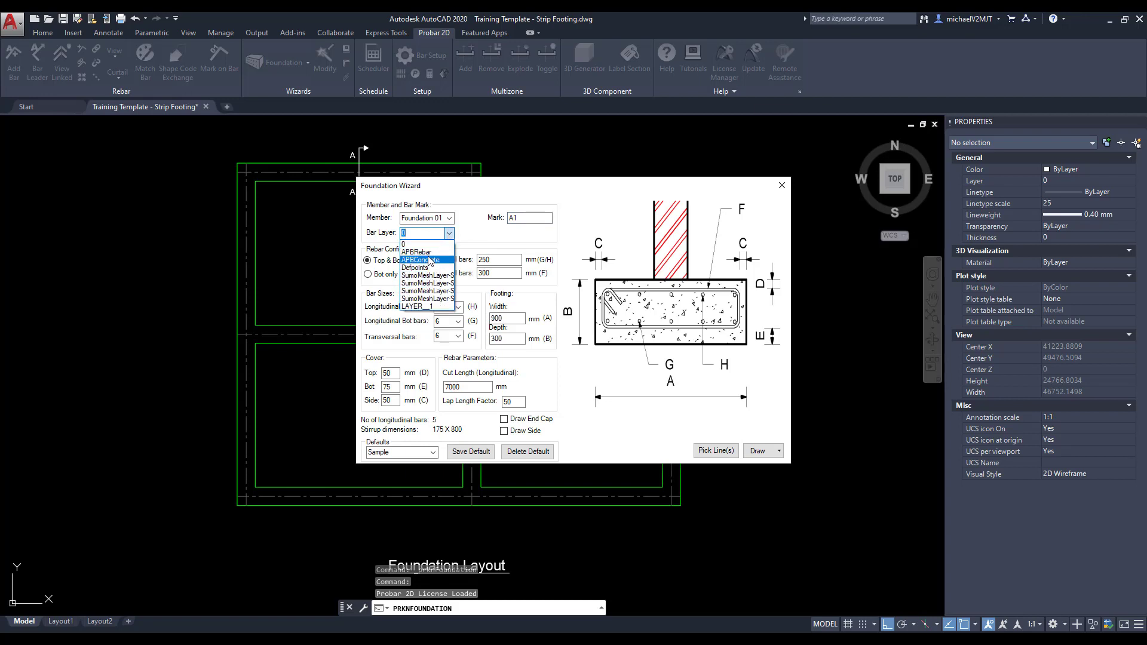
# Keep layer 0 and Top & Bot reinforcement, with longitudinal and transversal spacing of 200.
pyautogui.click(428, 245)
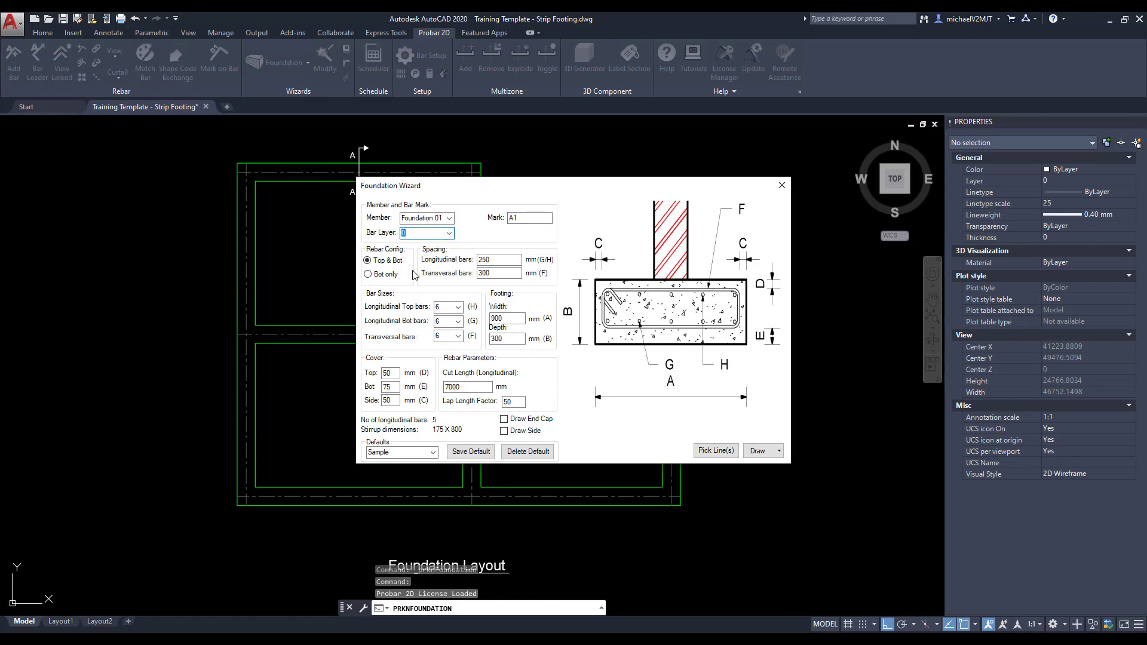
pyautogui.click(375, 276)
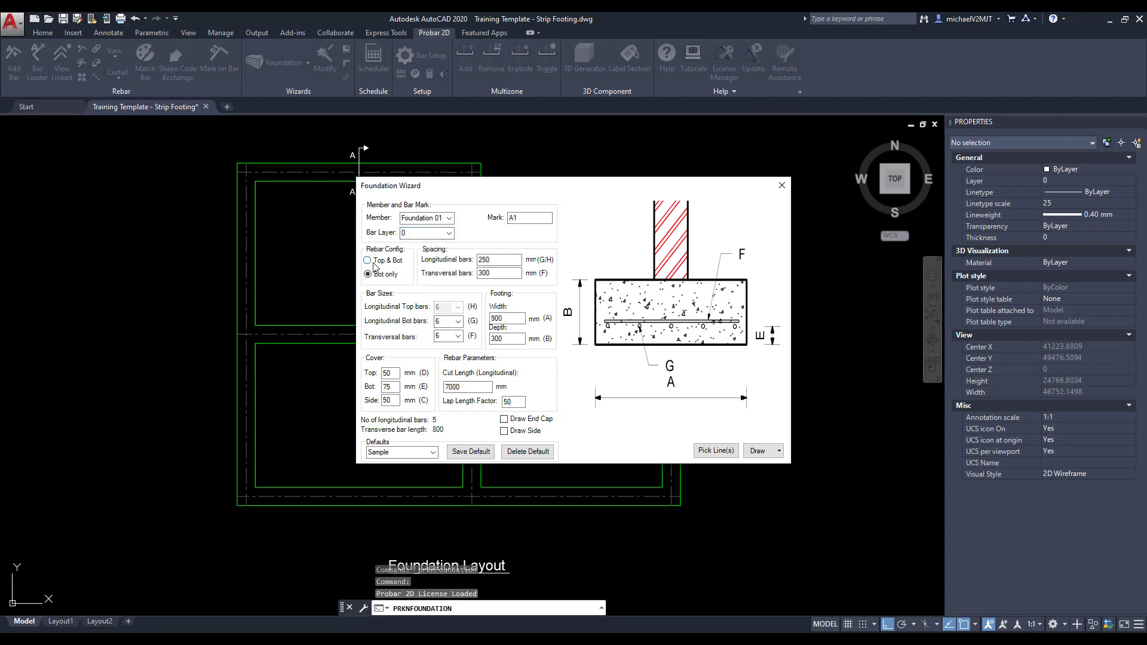
pyautogui.click(368, 260)
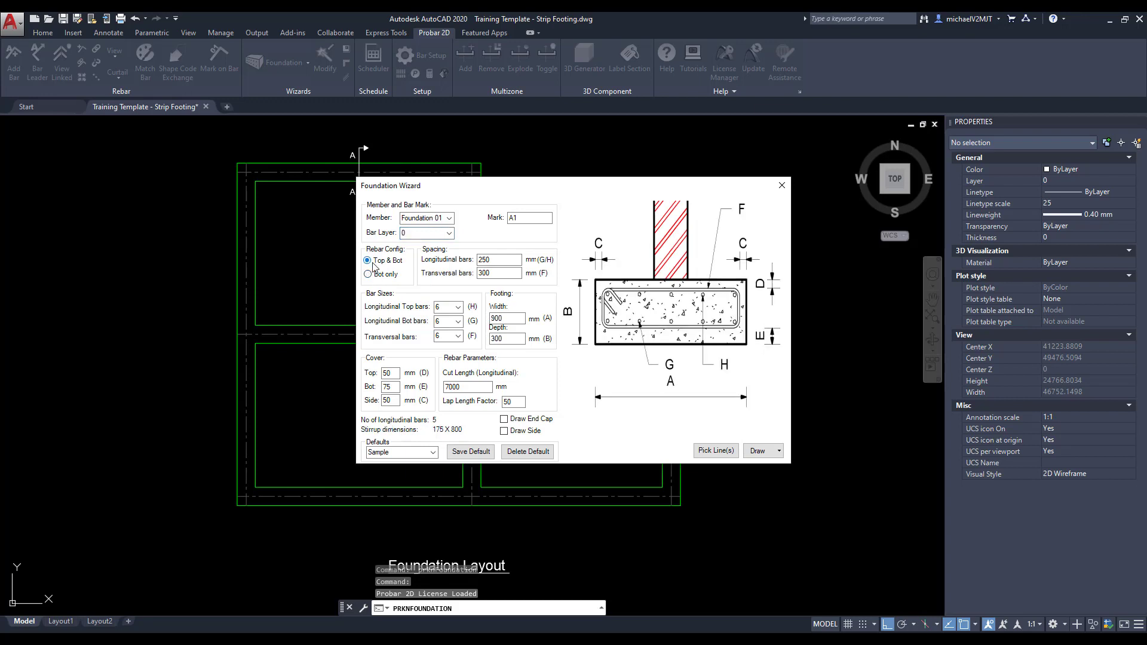
pyautogui.click(496, 261)
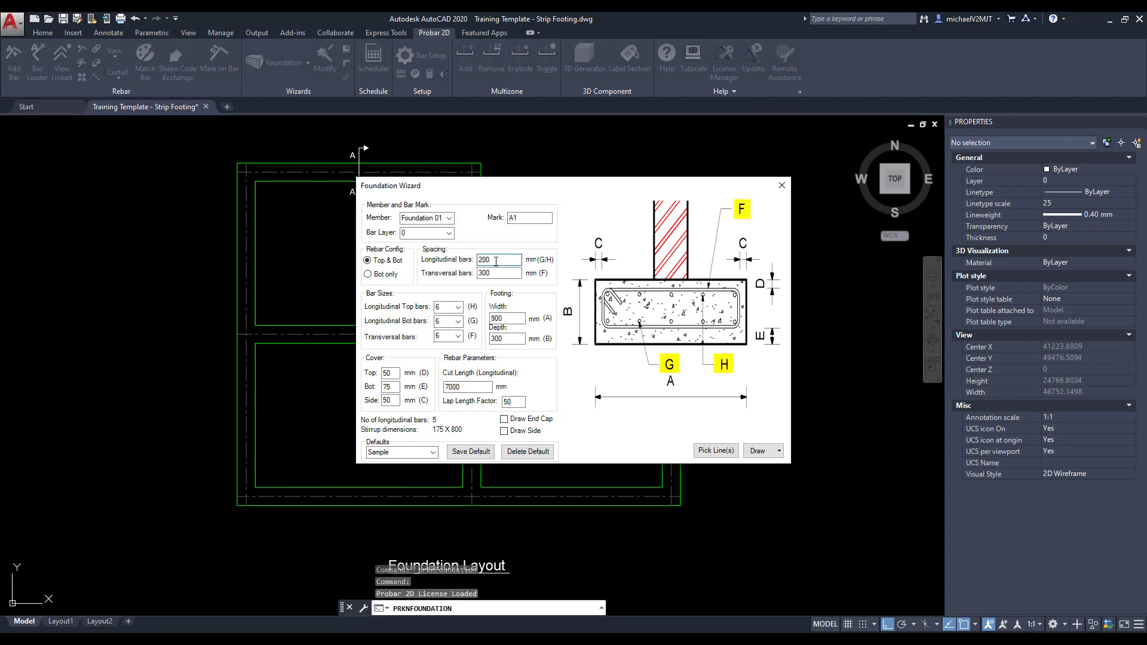
pyautogui.doubleClick(511, 272)
pyautogui.write('3')
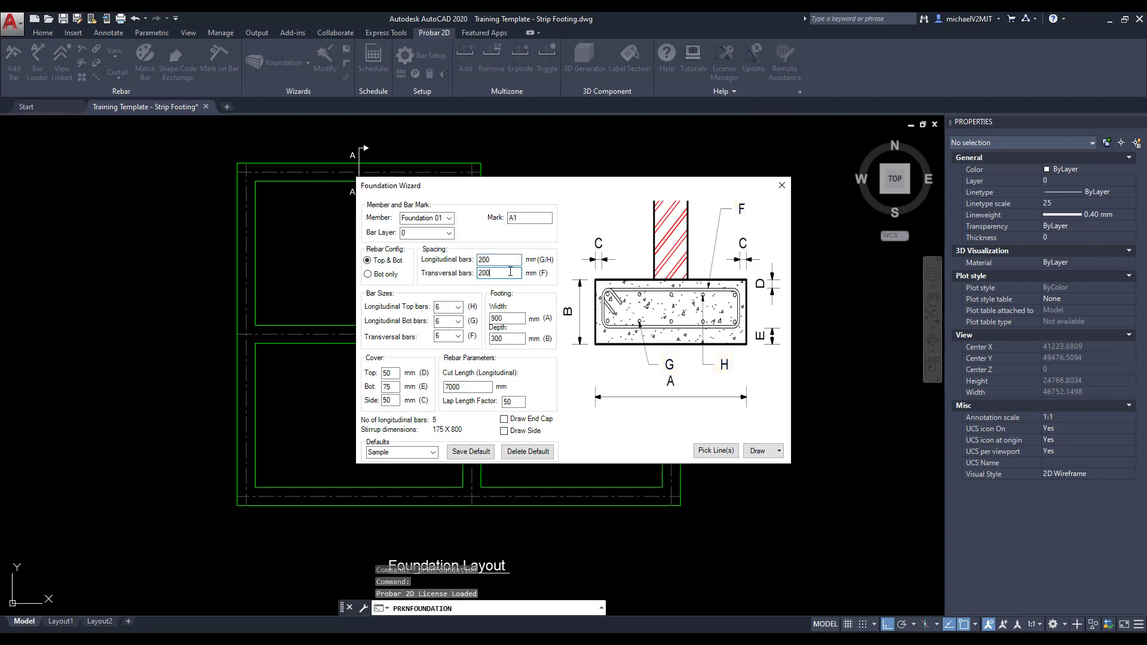
# Choose size 20 for top and bottom longitudinal bars and size 10 for transversal bars.
pyautogui.click(459, 308)
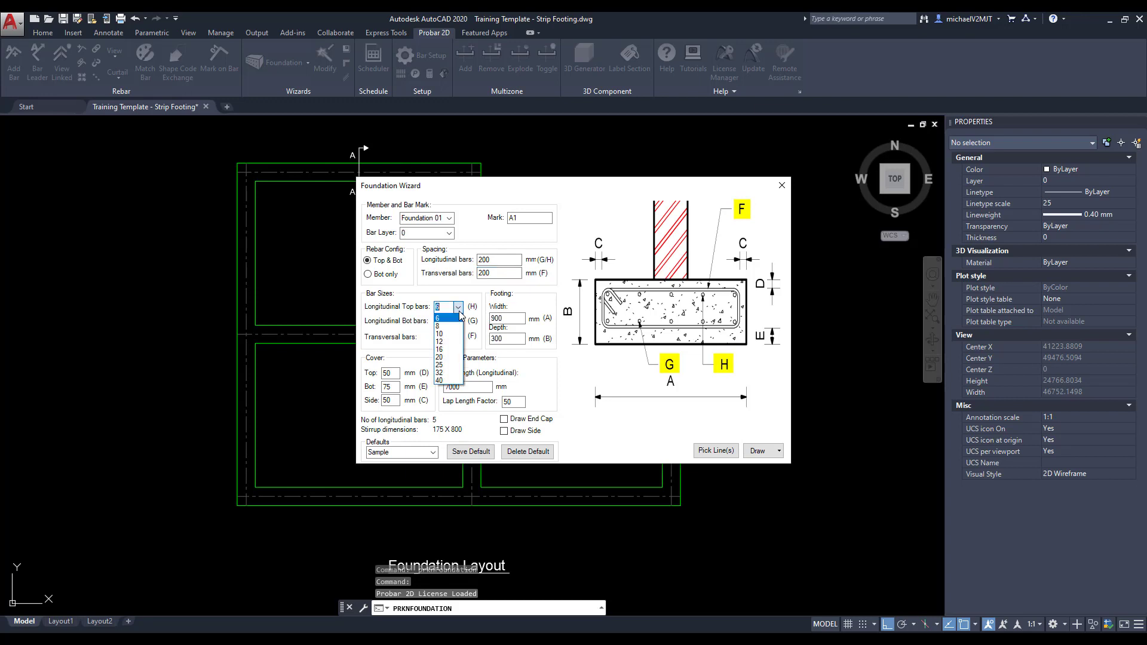
pyautogui.click(451, 357)
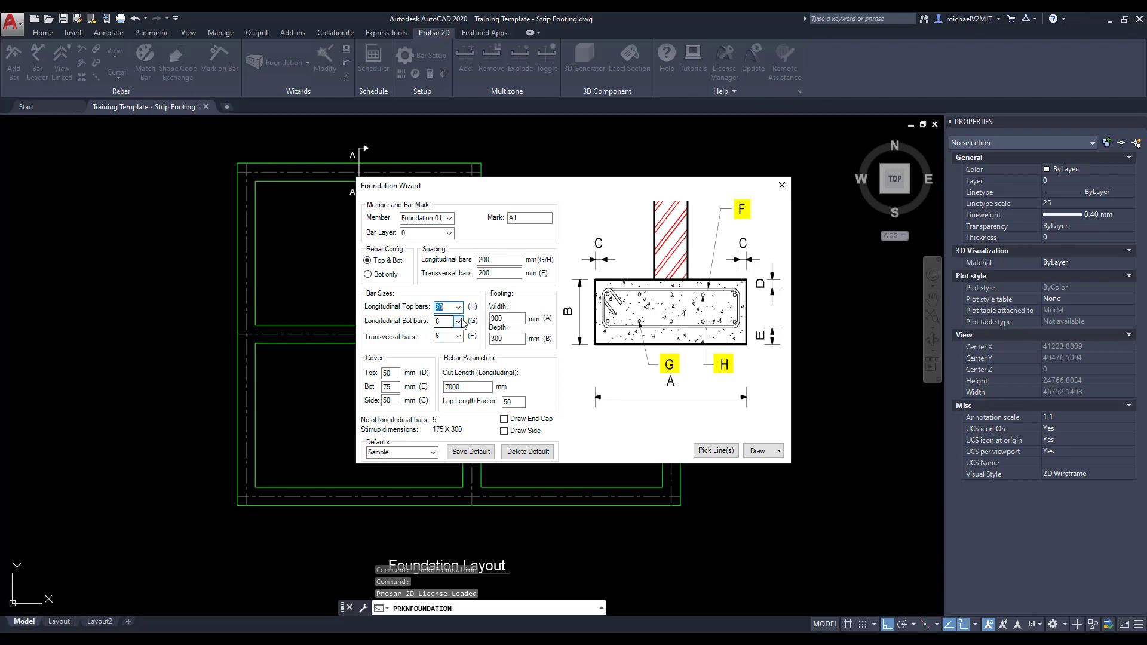
pyautogui.click(459, 321)
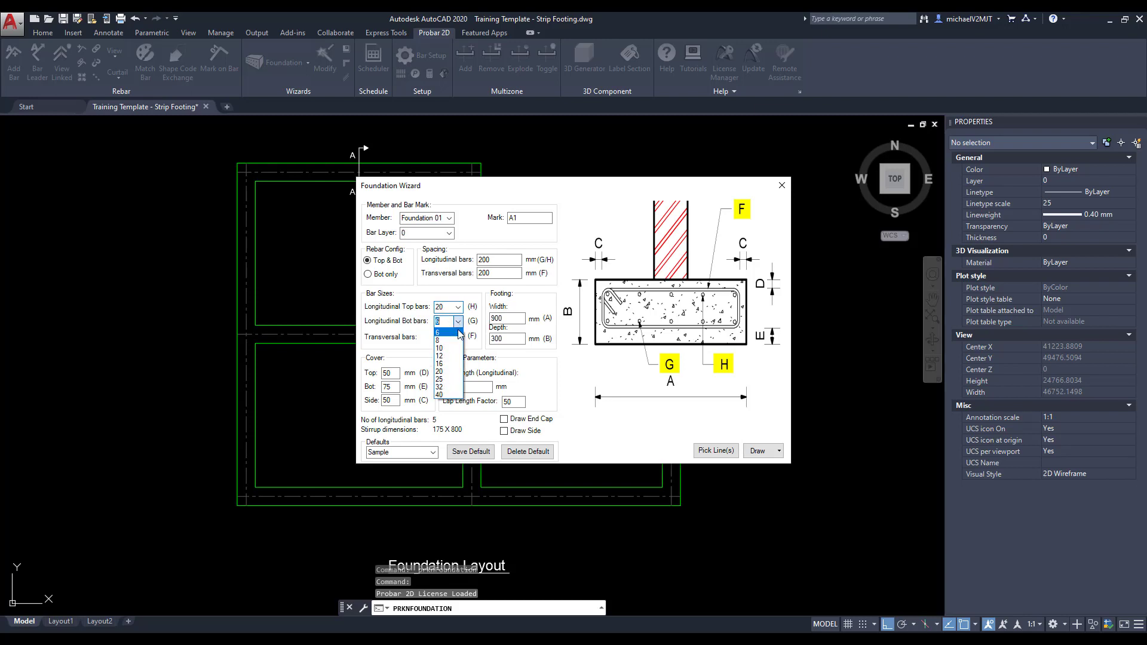
pyautogui.click(456, 372)
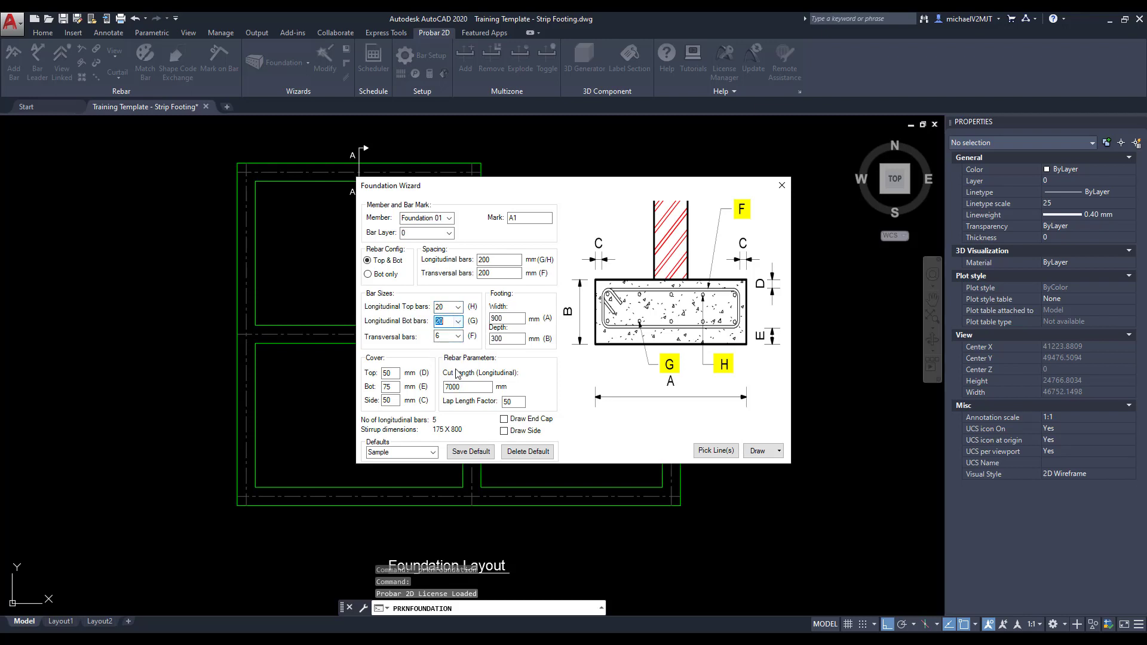
pyautogui.click(459, 337)
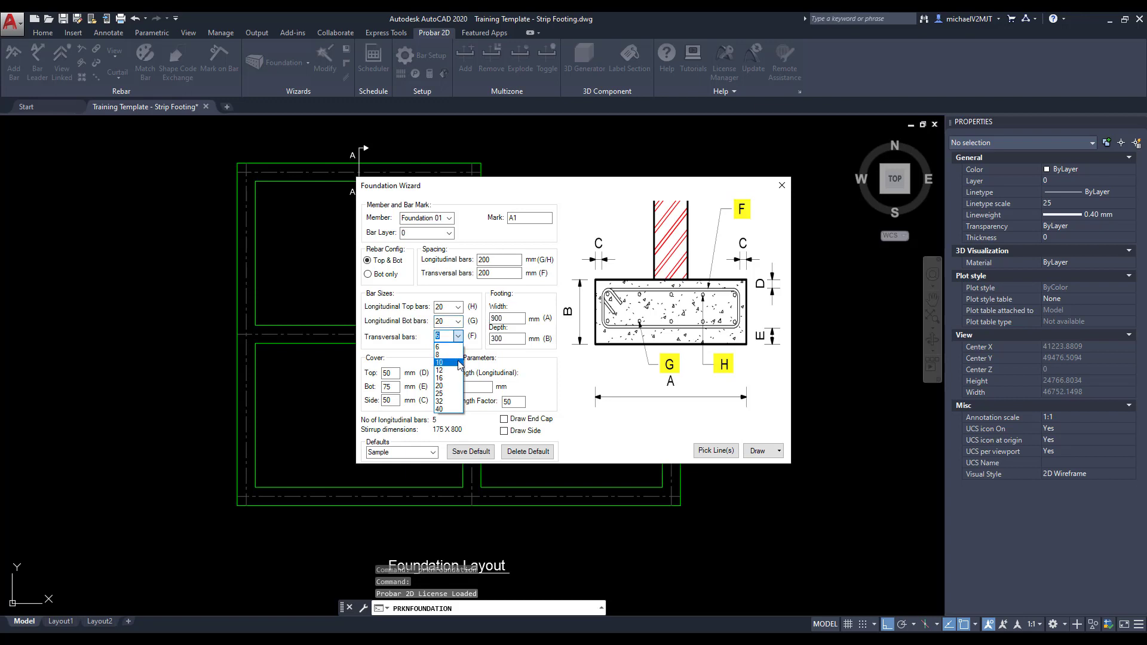
pyautogui.click(465, 362)
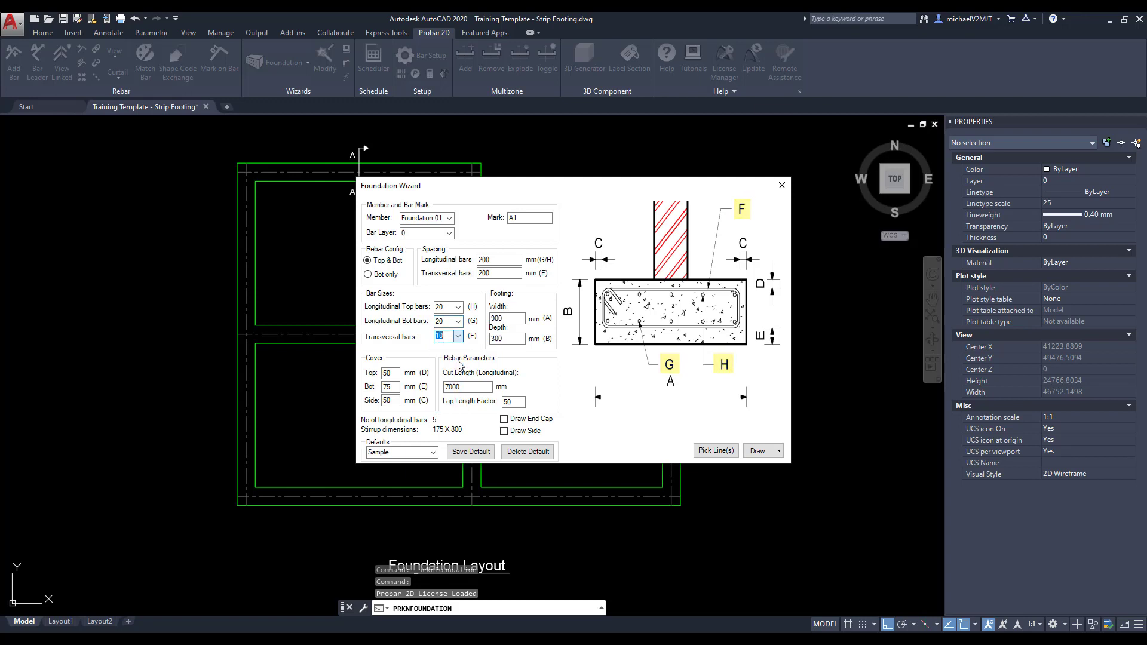
pyautogui.click(519, 321)
# Confirm footing width 900, depth 300 and the top cover value.
pyautogui.doubleClick(503, 318)
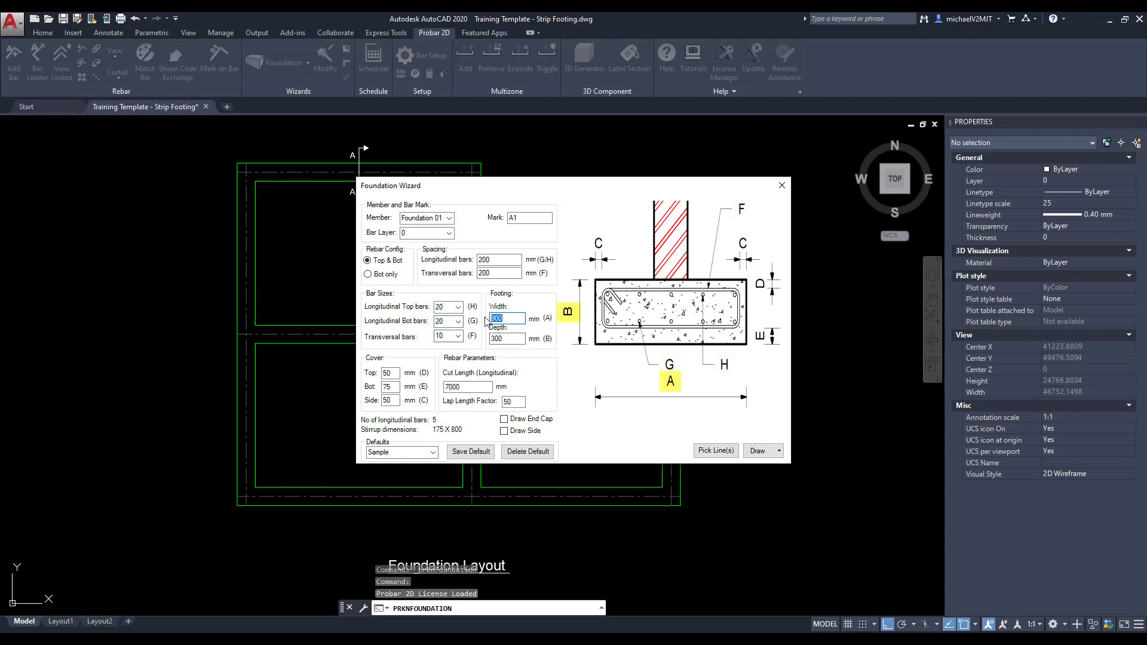
pyautogui.click(515, 338)
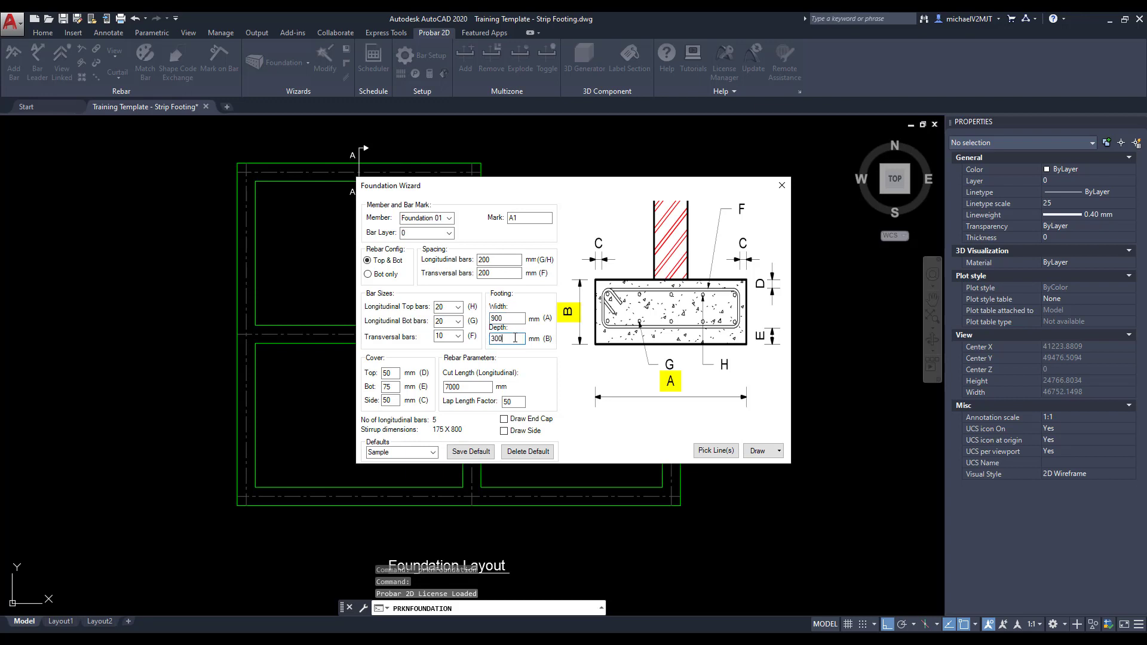
pyautogui.moveTo(505, 339); pyautogui.dragTo(486, 342)
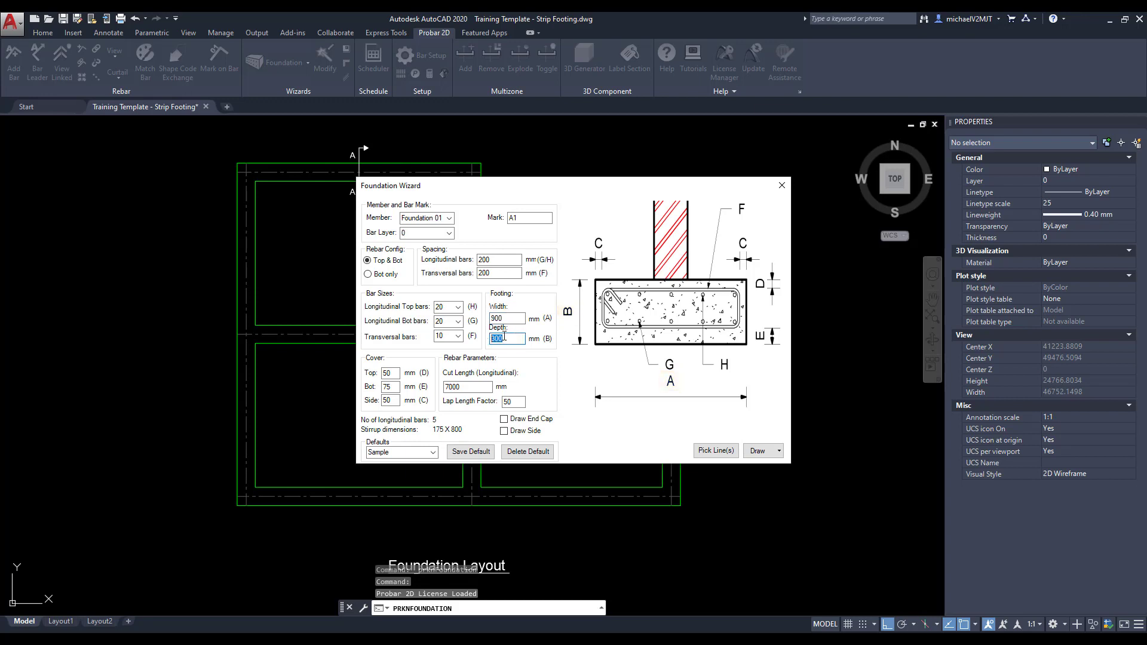
pyautogui.press('Tab')
pyautogui.click(398, 374)
# Set cut length to 12000 and lap factor to 50, with end caps and side bars turned off.
pyautogui.doubleClick(460, 387)
pyautogui.write('12')
pyautogui.moveTo(514, 402)
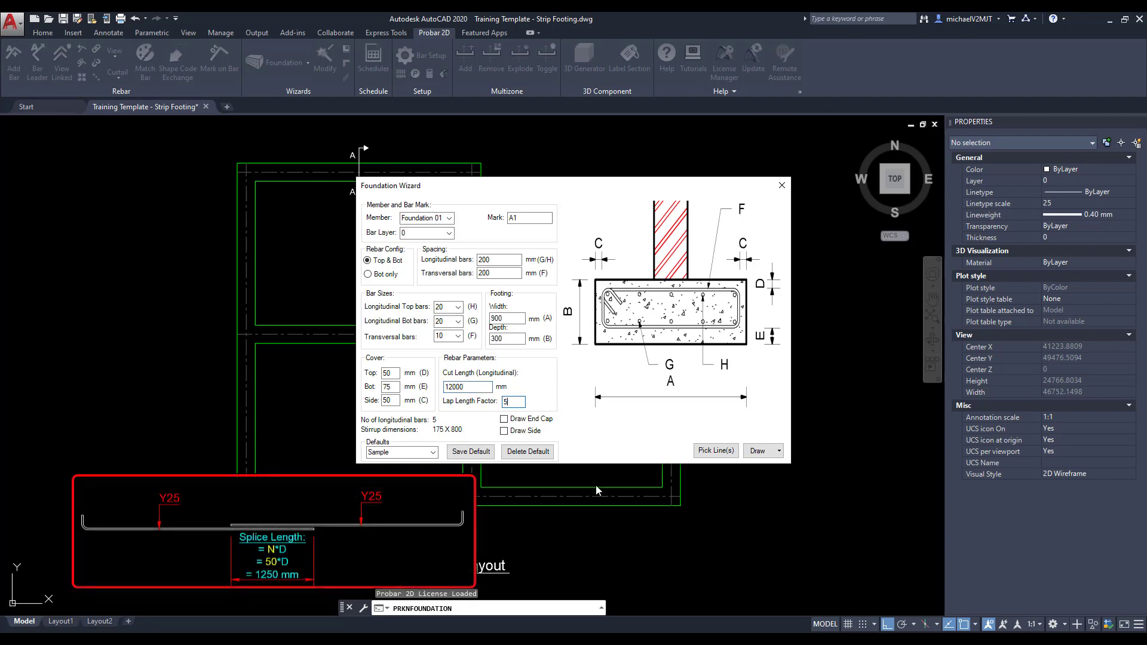
pyautogui.press('BackSpace')
pyautogui.press('BackSpace')
pyautogui.write('45')
pyautogui.press('BackSpace')
pyautogui.press('BackSpace')
pyautogui.write('50')
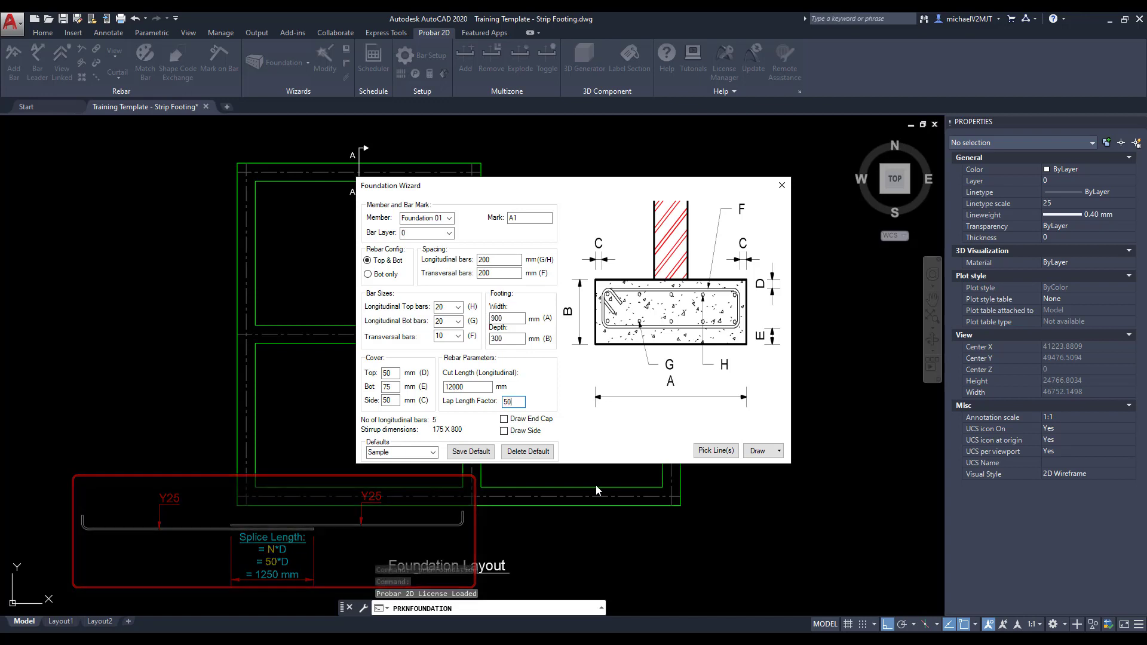
pyautogui.click(503, 419)
pyautogui.click(504, 421)
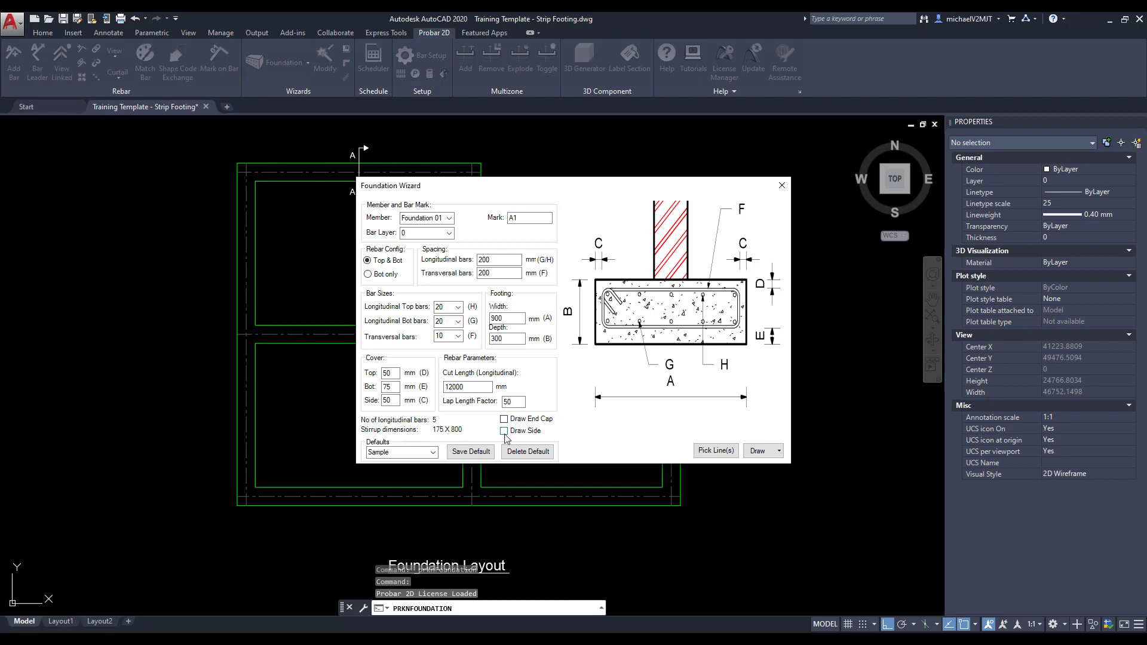
pyautogui.click(505, 432)
# Begin picking footing centrelines: top, left, middle horizontal and middle vertical.
pyautogui.click(757, 452)
pyautogui.moveTo(536, 370); pyautogui.dragTo(691, 433, button='middle')
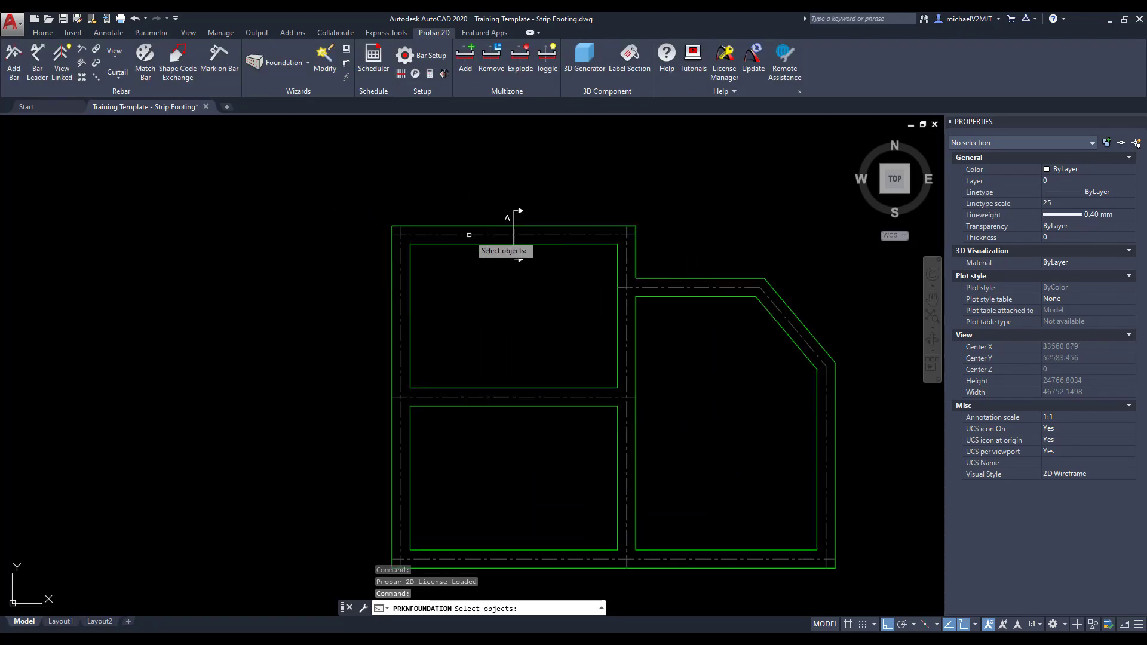
pyautogui.click(422, 234)
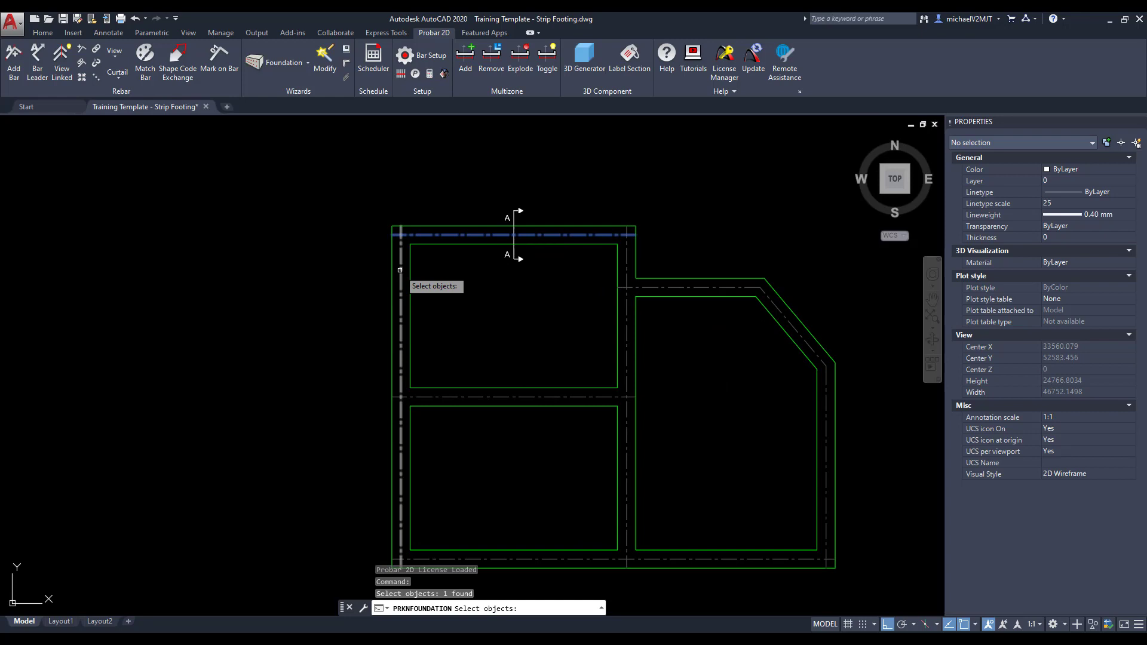
pyautogui.click(401, 282)
pyautogui.click(466, 397)
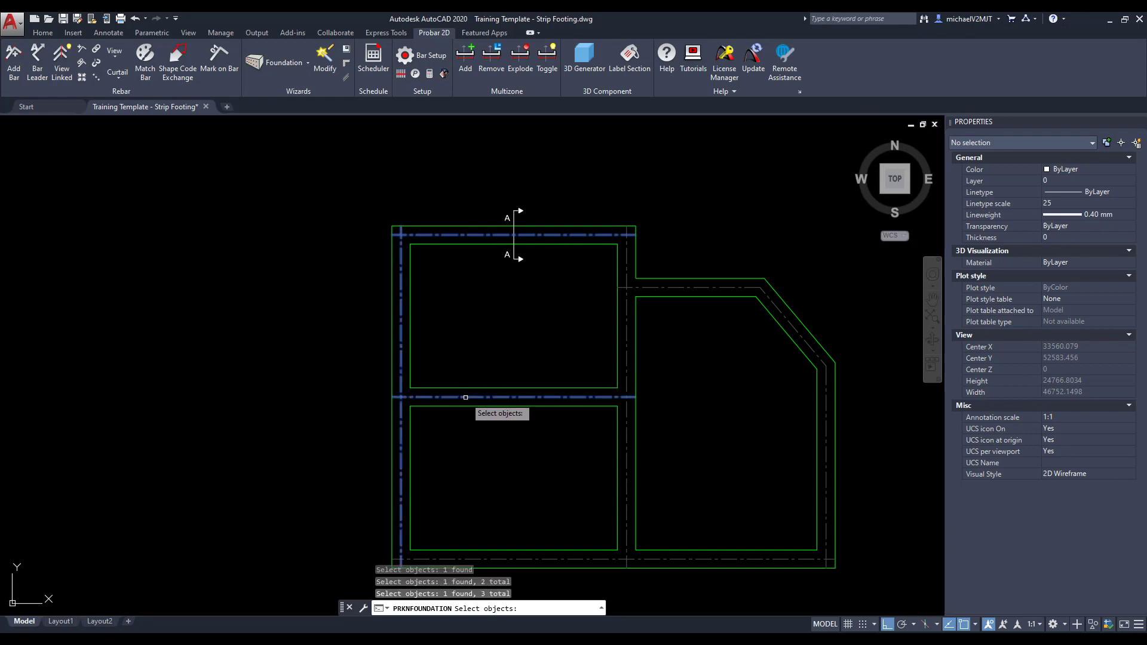
pyautogui.click(626, 362)
# Pick the short right, bottom, far-right and diagonal centrelines and finish the selection.
pyautogui.click(659, 288)
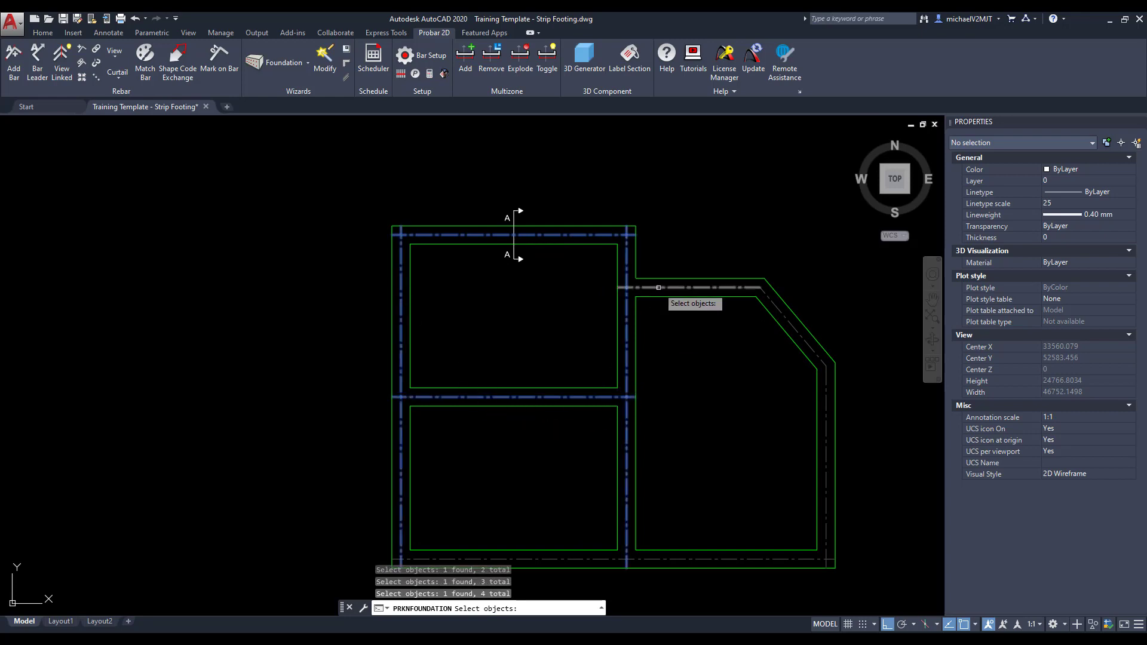
pyautogui.click(665, 560)
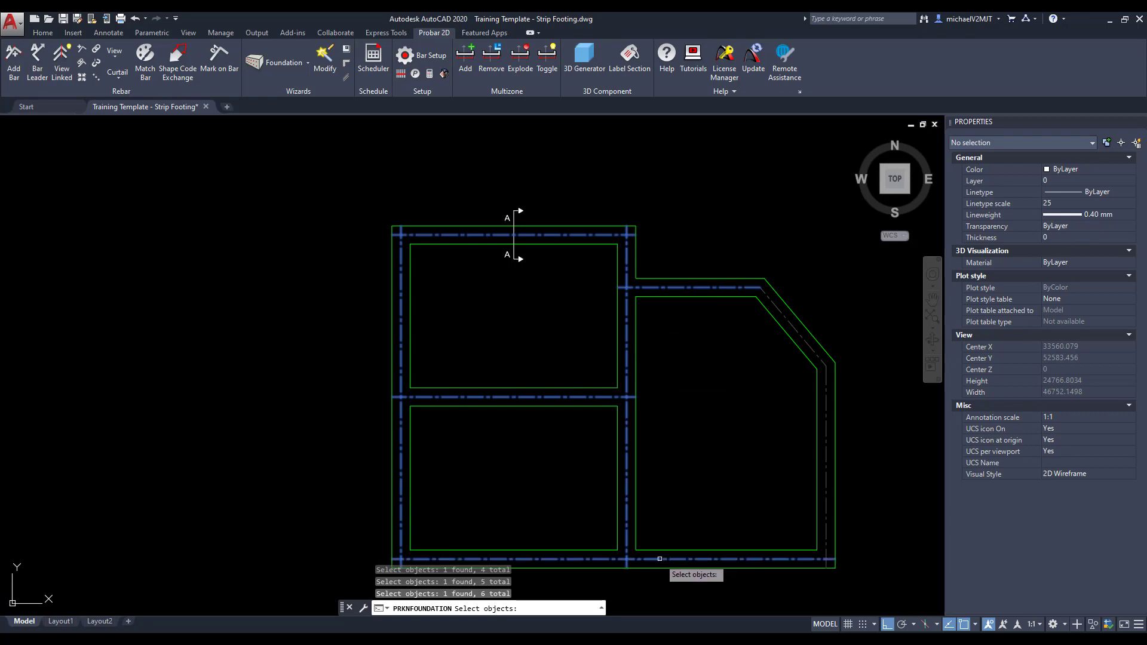
pyautogui.click(827, 484)
pyautogui.scroll(3, 850, 294)
pyautogui.click(798, 341)
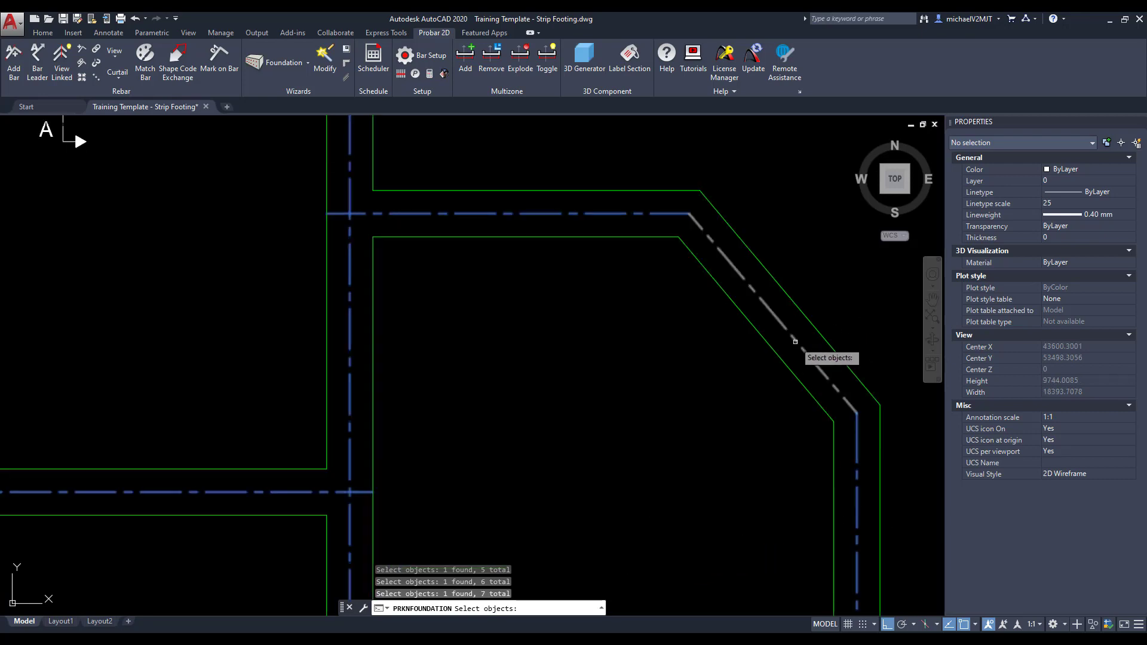
pyautogui.scroll(-3, 800, 350)
pyautogui.press('Return')
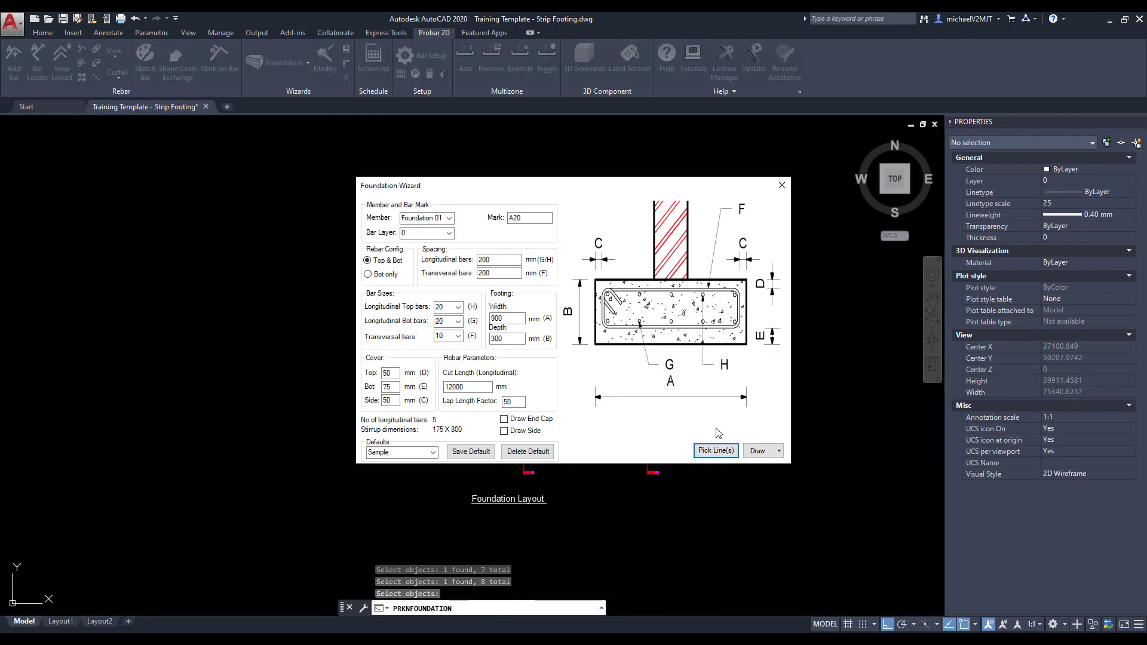
# Exit the wizard via Draw > Exit to generate the footing bars and inspect the reinforced layout.
pyautogui.click(779, 452)
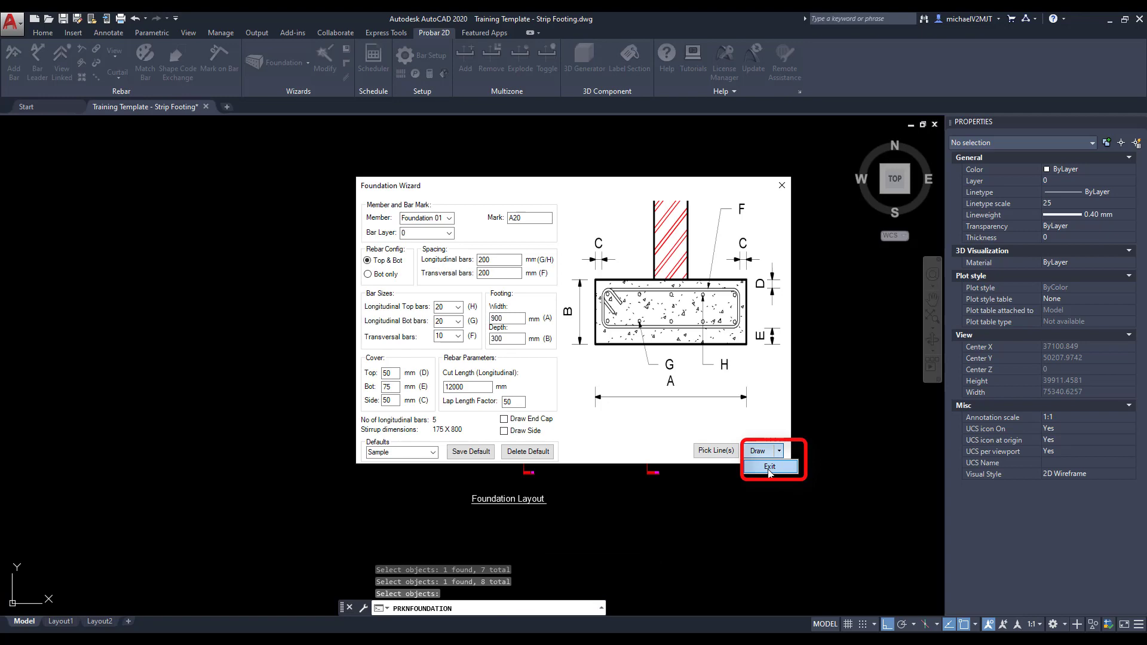
pyautogui.click(770, 468)
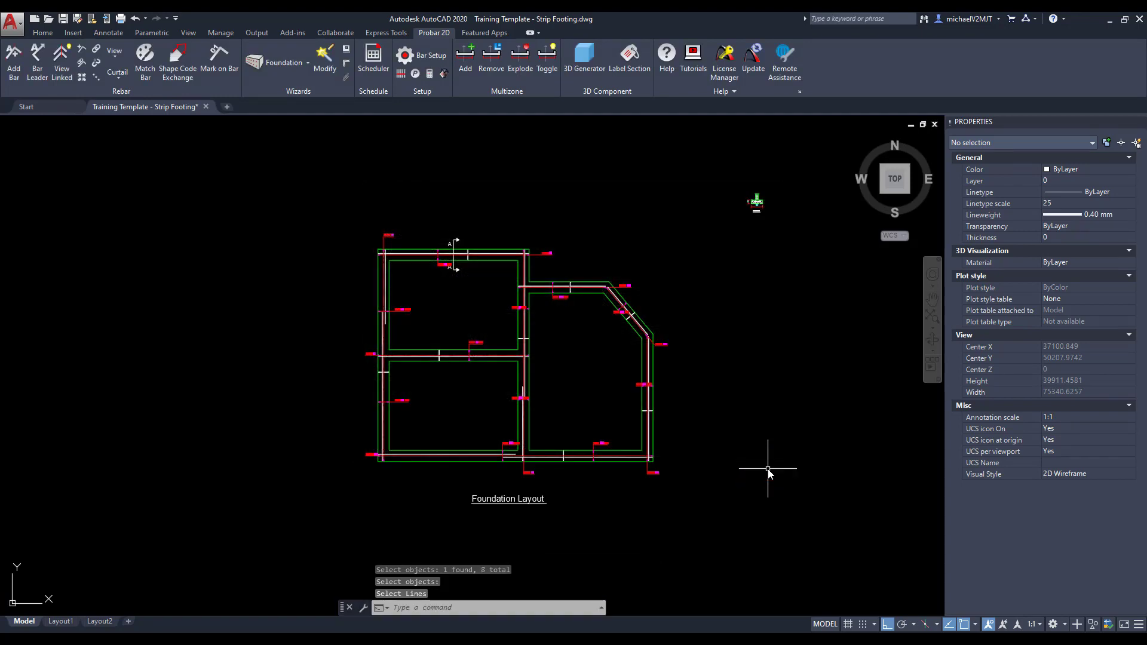
pyautogui.scroll(4, 374, 238)
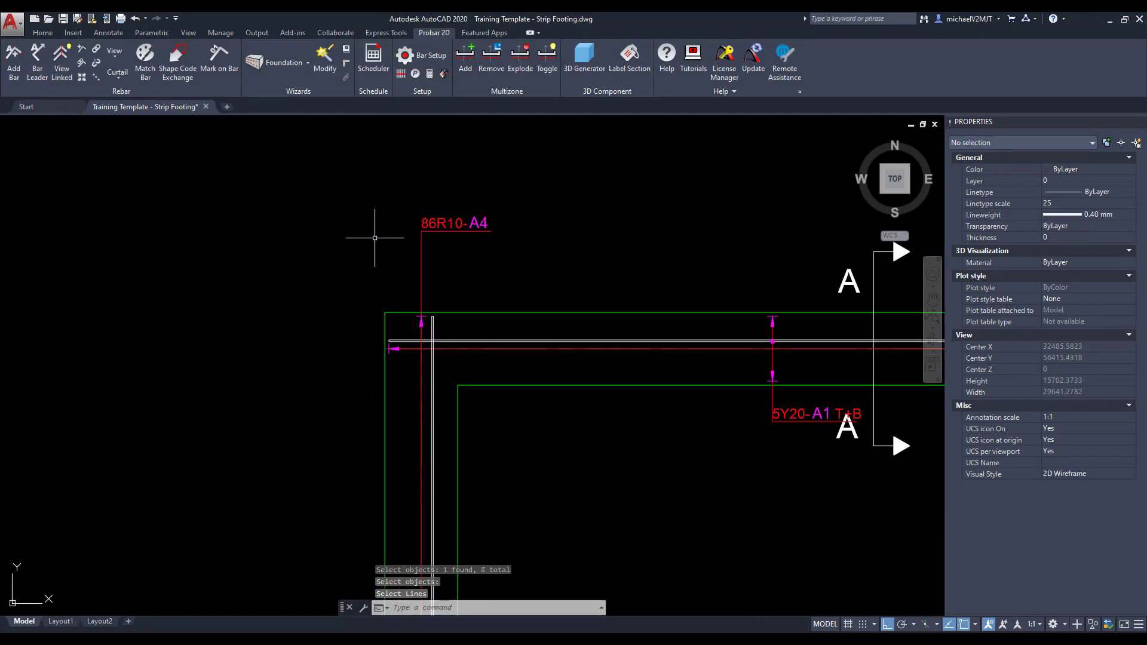
pyautogui.scroll(-2, 374, 238)
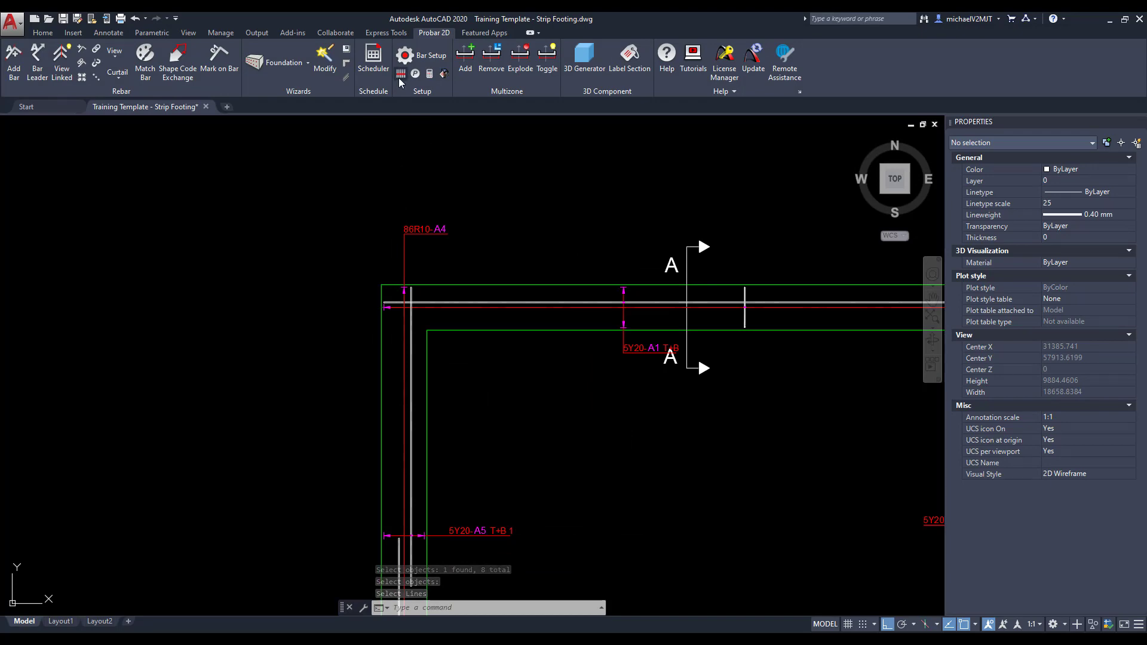
pyautogui.scroll(-4, 543, 395)
pyautogui.moveTo(611, 479)
pyautogui.mouseDown(button='middle')
pyautogui.moveTo(546, 313)
pyautogui.moveTo(499, 302)
pyautogui.mouseUp(button='middle')
pyautogui.moveTo(683, 436); pyautogui.dragTo(705, 416, button='middle')
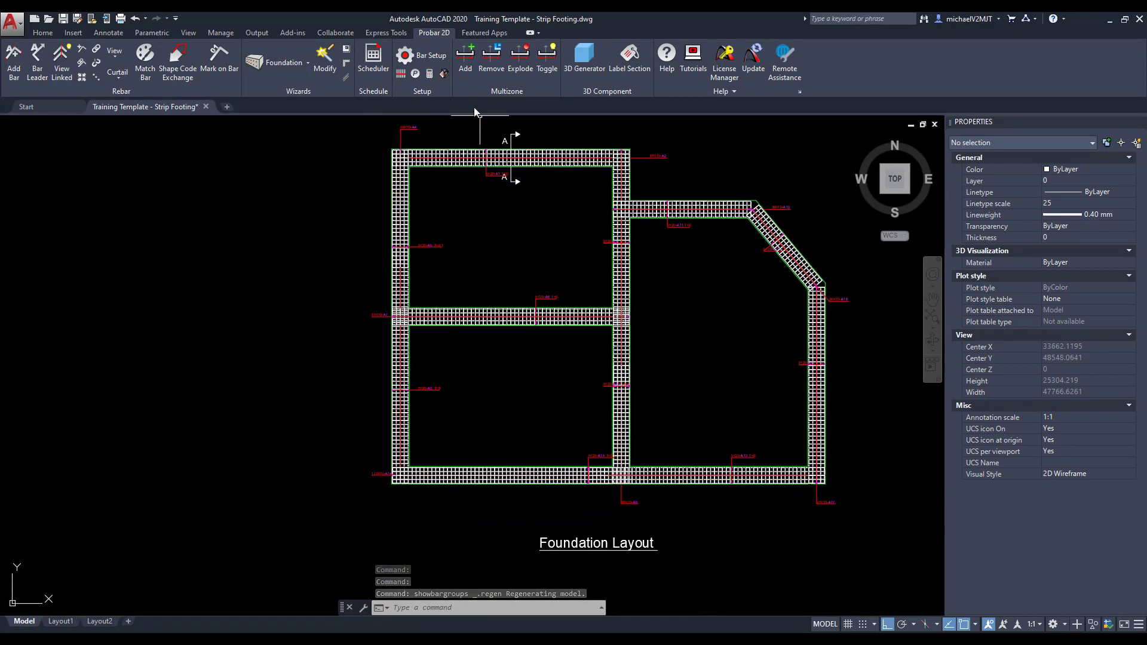
pyautogui.moveTo(575, 282); pyautogui.dragTo(594, 313, button='middle')
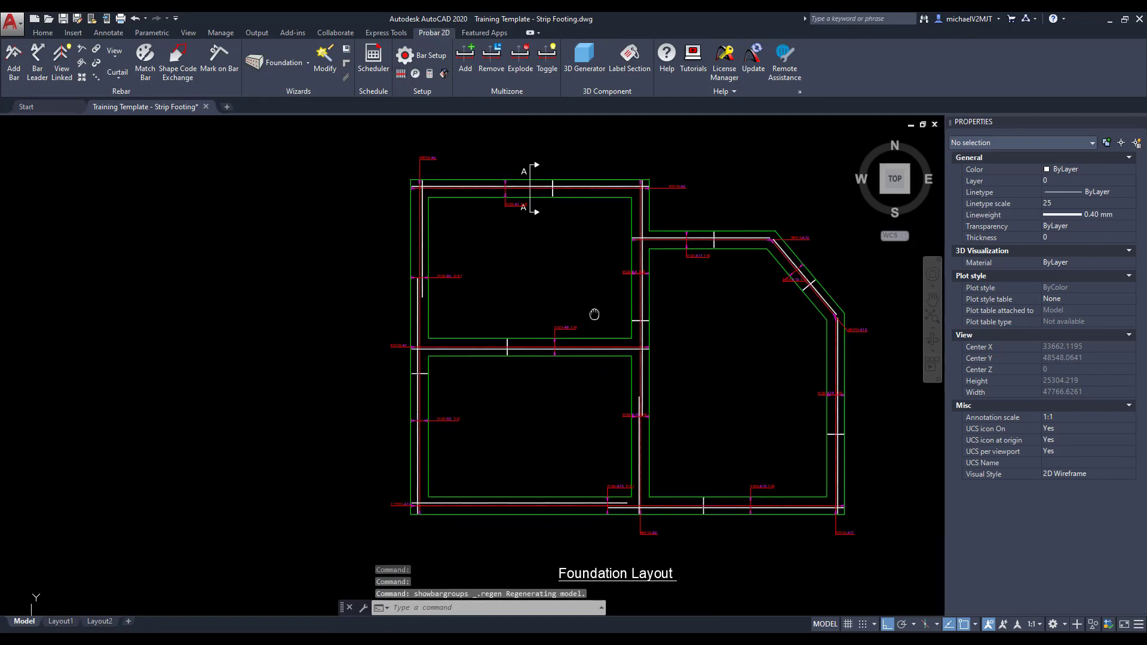
pyautogui.click(371, 75)
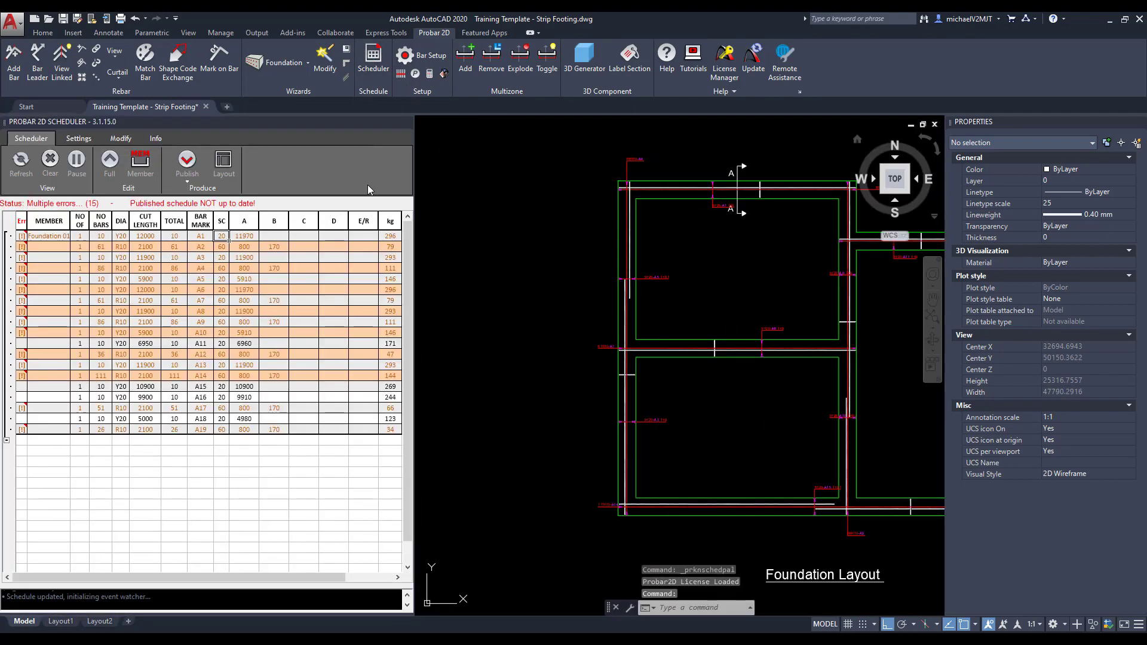
# Continuously renumber all footing bars with optimisation, window-selecting the whole foundation, giving marks 01–08.
pyautogui.click(126, 139)
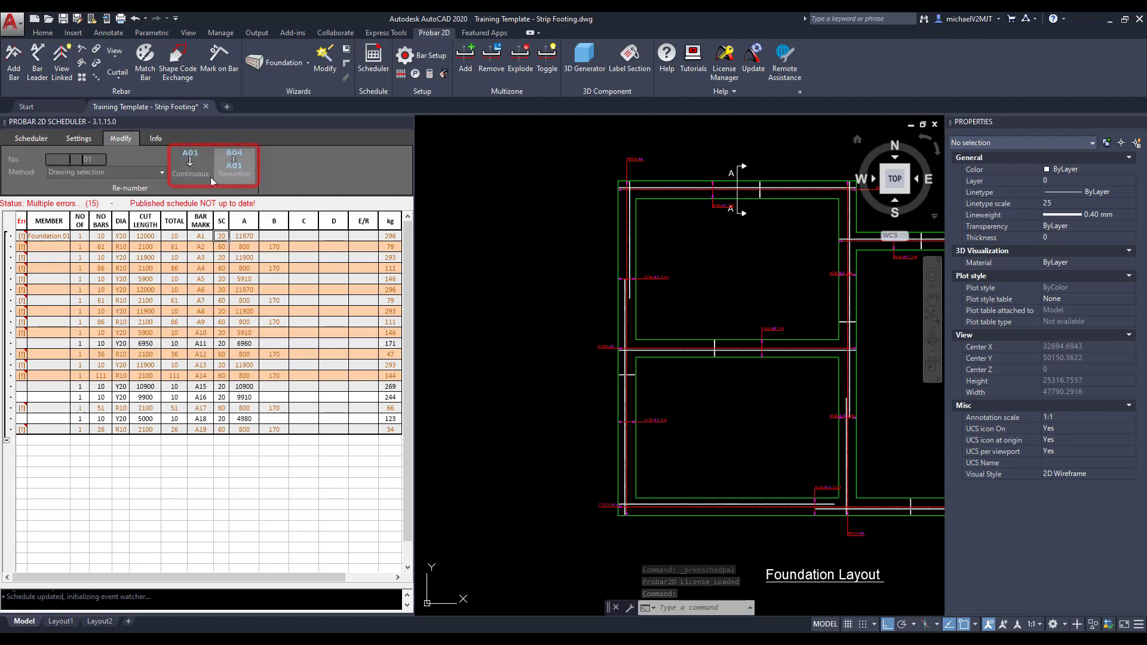
pyautogui.click(190, 165)
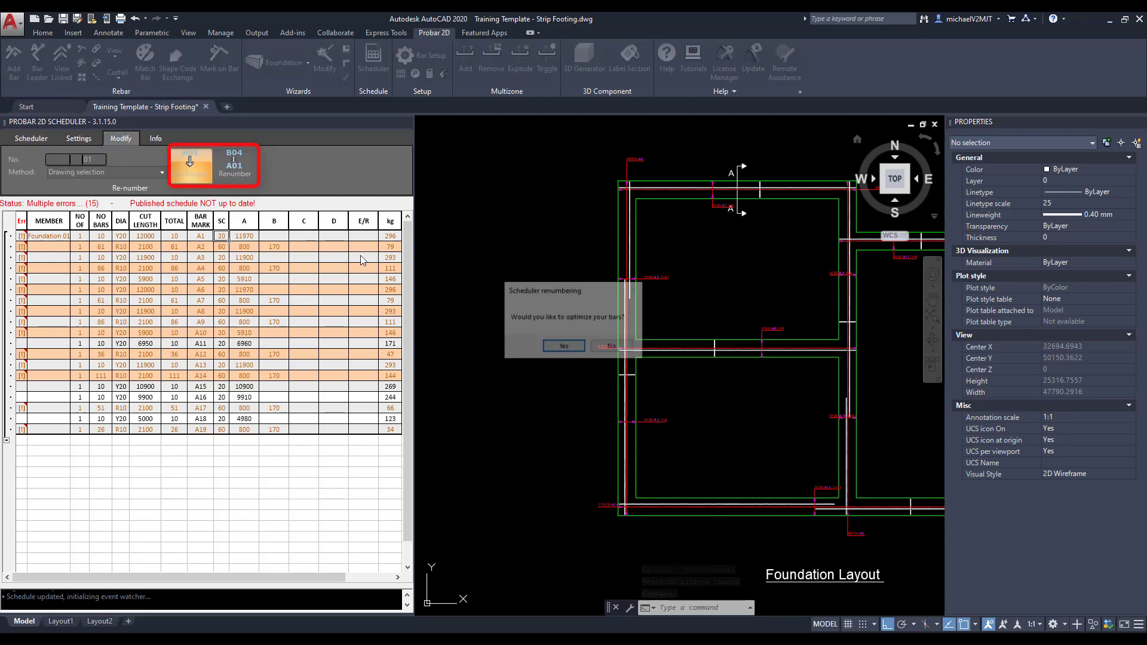
pyautogui.click(551, 353)
pyautogui.scroll(-4, 508, 331)
pyautogui.click(563, 230)
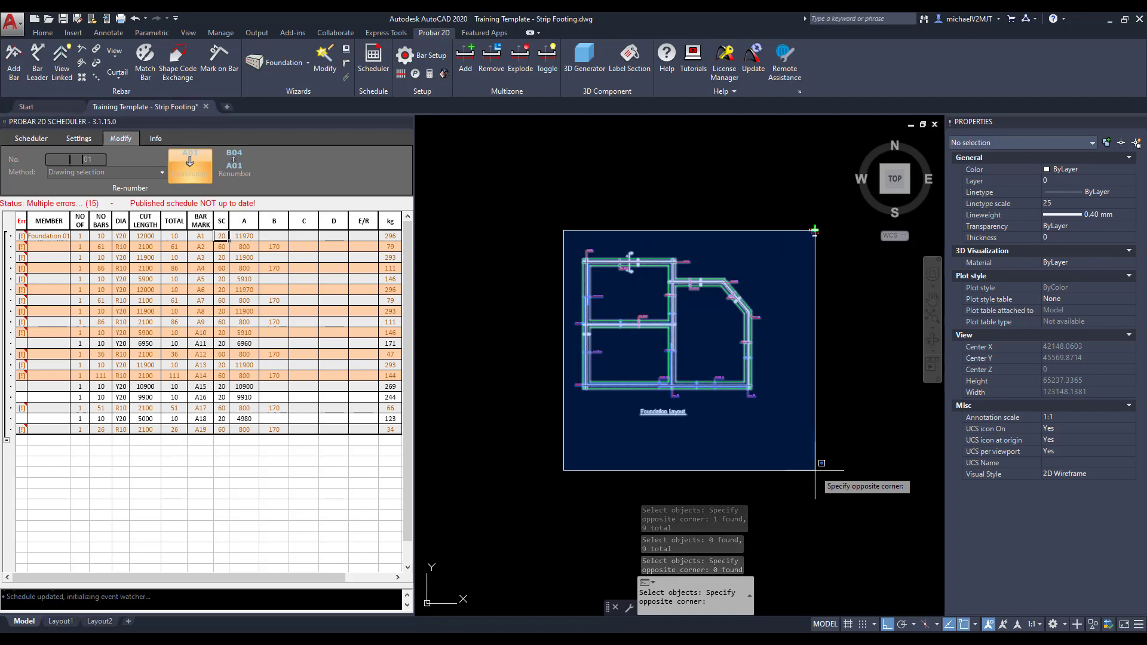
pyautogui.click(778, 494)
pyautogui.scroll(-2, 779, 494)
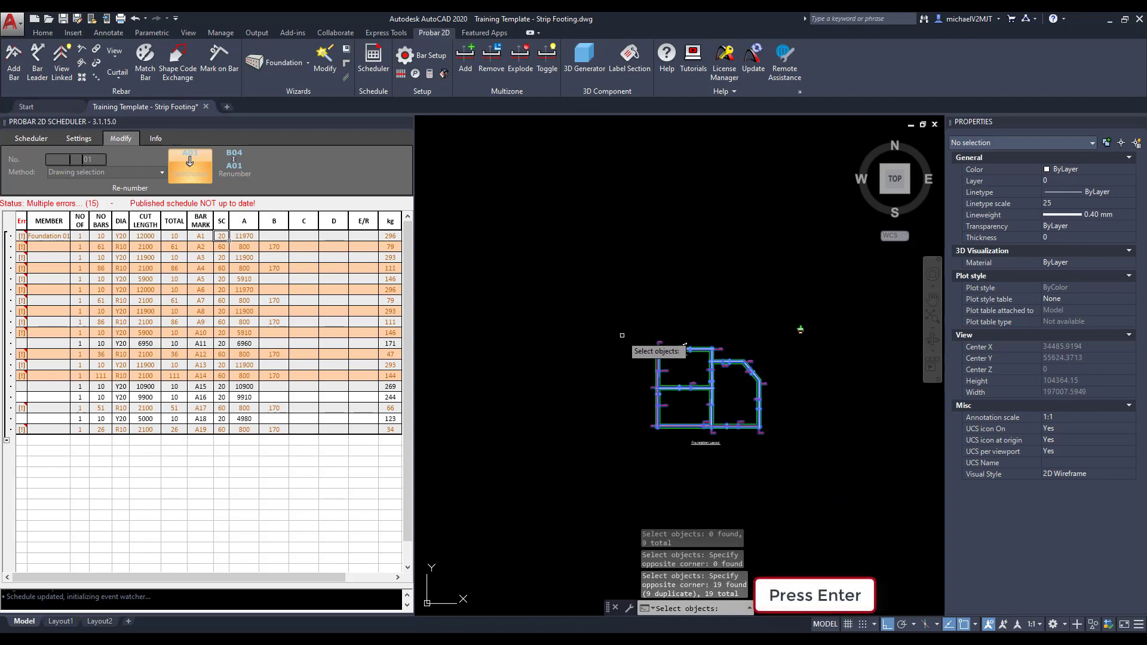
pyautogui.press('Return')
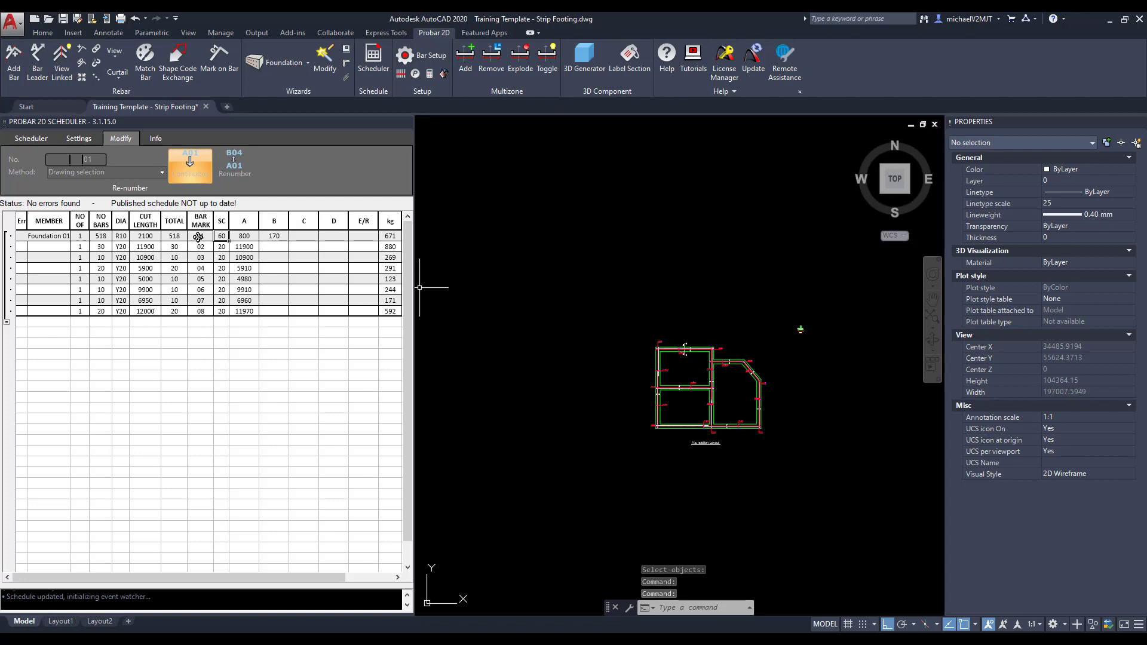
pyautogui.moveTo(200, 236); pyautogui.dragTo(201, 312)
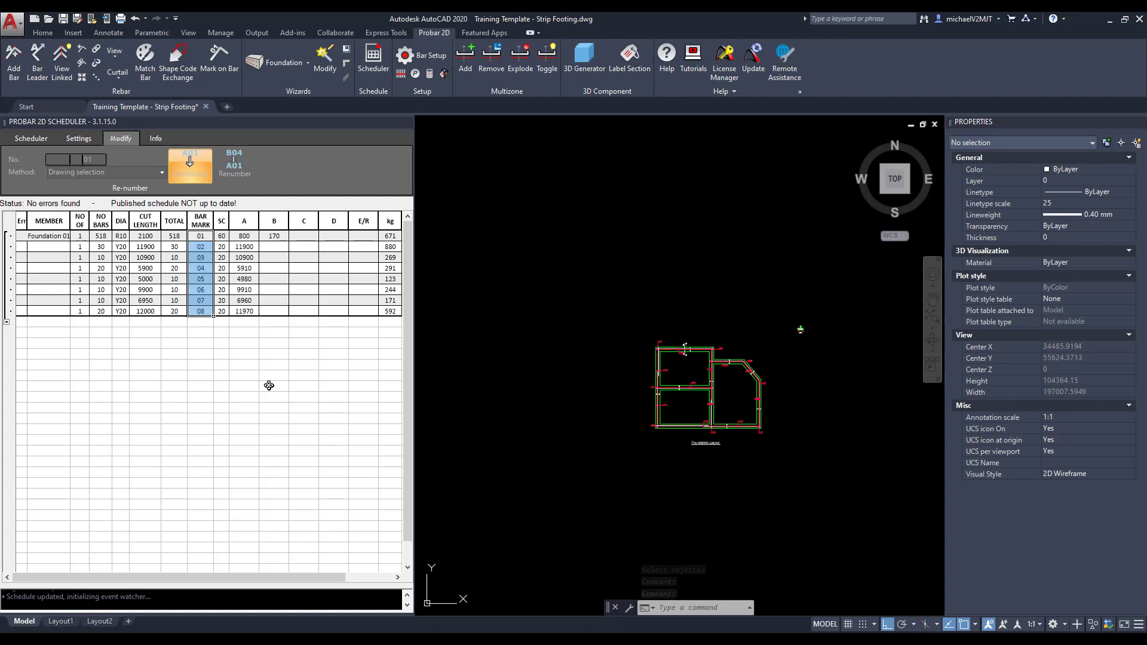
pyautogui.click(293, 398)
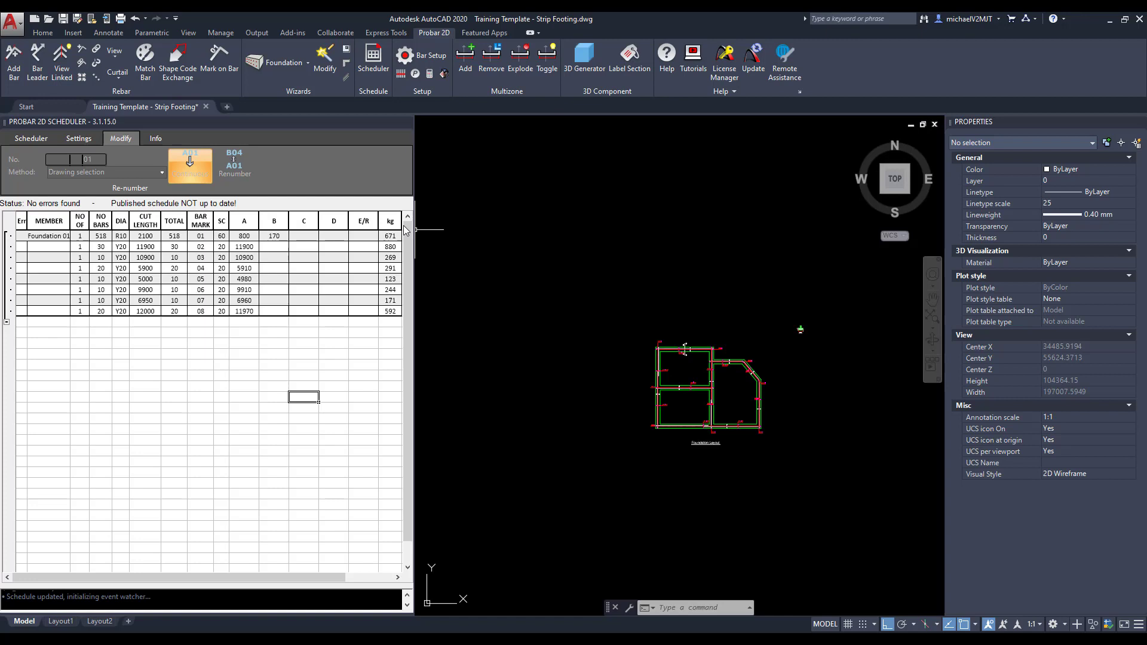
# Publish the bending schedule (3242 kg total) and insert it in empty model space below the plans.
pyautogui.click(46, 139)
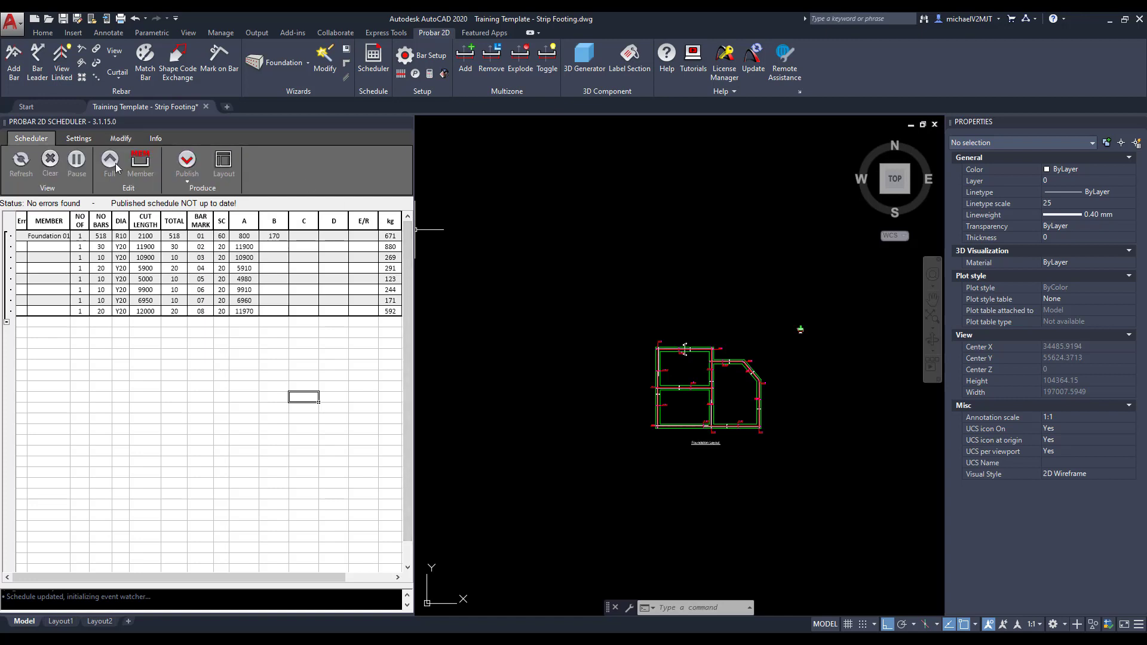
pyautogui.click(180, 186)
pyautogui.click(199, 195)
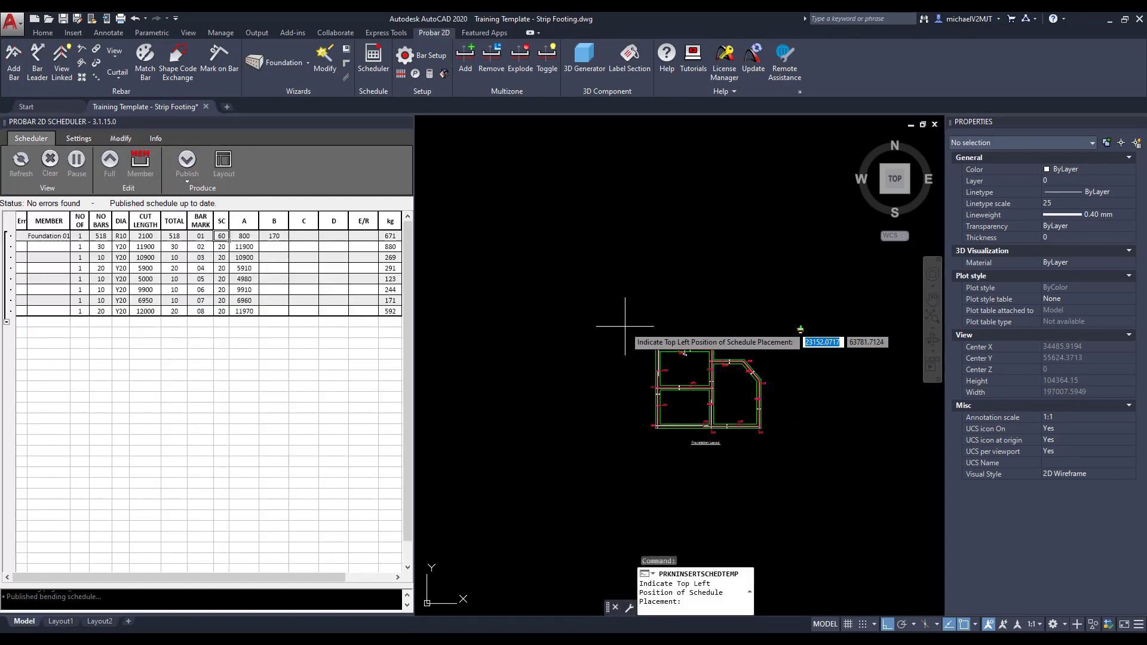
pyautogui.scroll(-2, 625, 327)
pyautogui.moveTo(751, 384); pyautogui.dragTo(661, 333, button='middle')
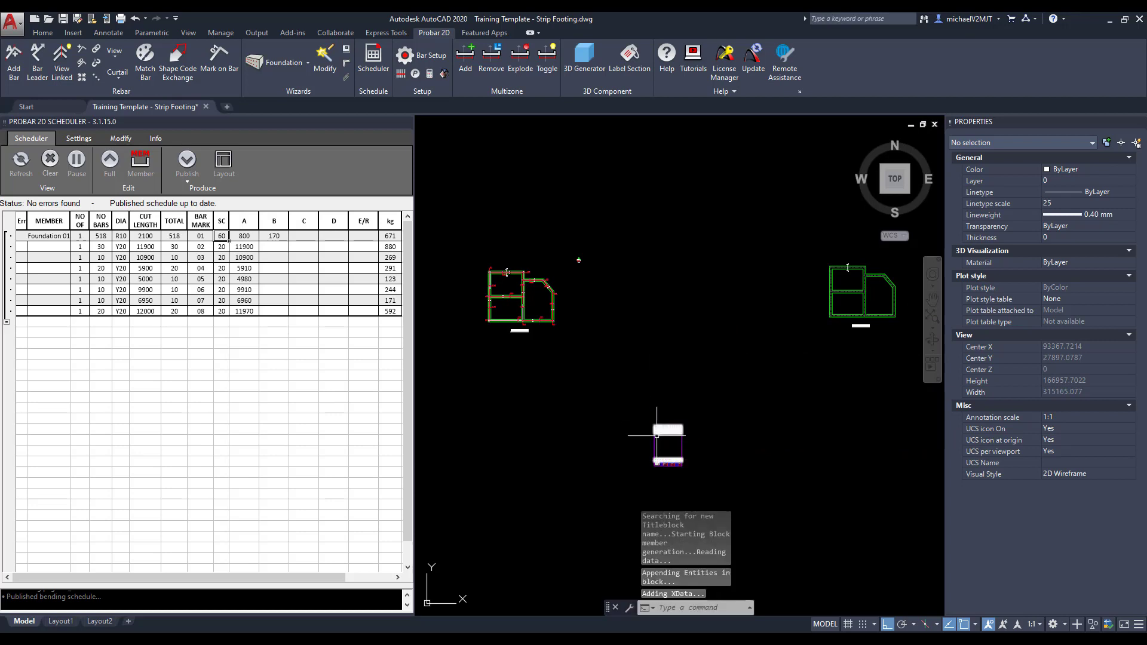
pyautogui.click(664, 439)
pyautogui.scroll(8, 681, 472)
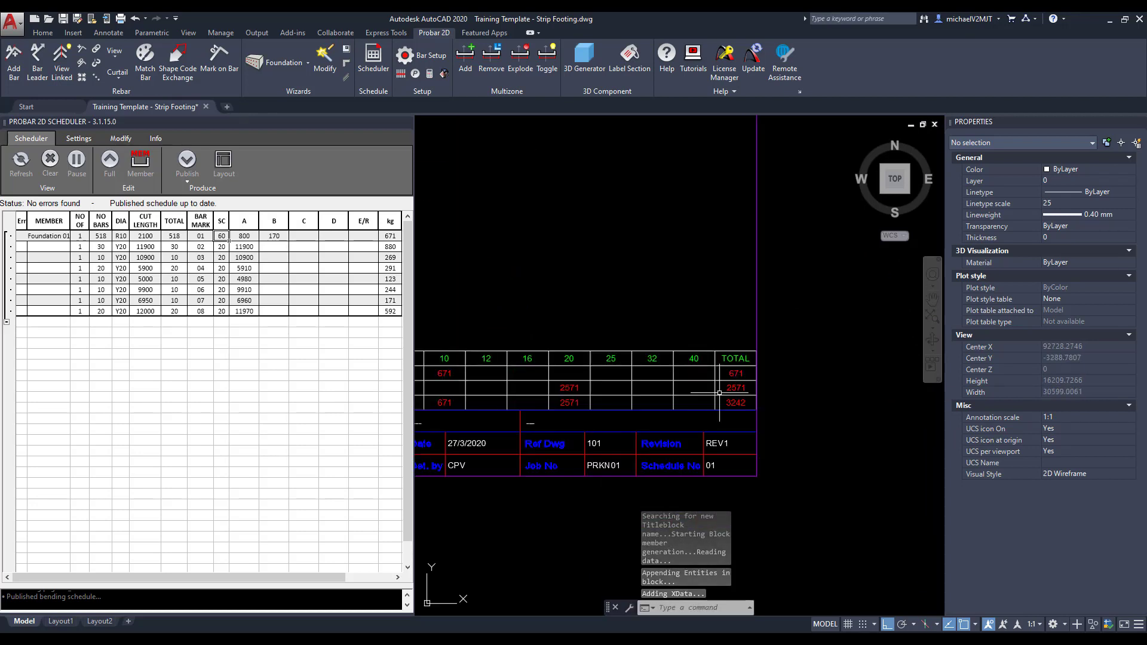